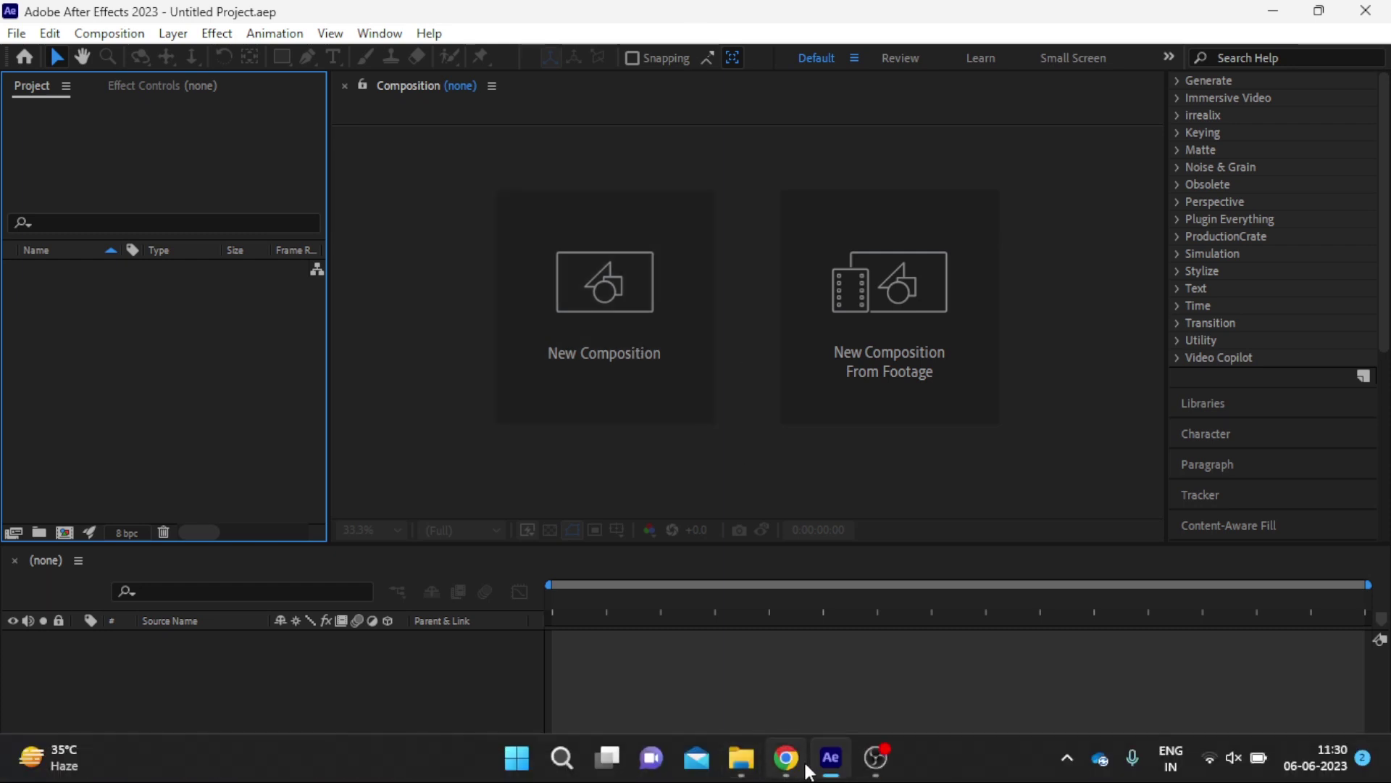
Bring the ProductionCrate Heat Radiation plugin article in Chrome to the front and highlight its web address.
{"action": "mouse_move", "coordinate": [786, 757]}
{"action": "left_click", "coordinate": [819, 658]}
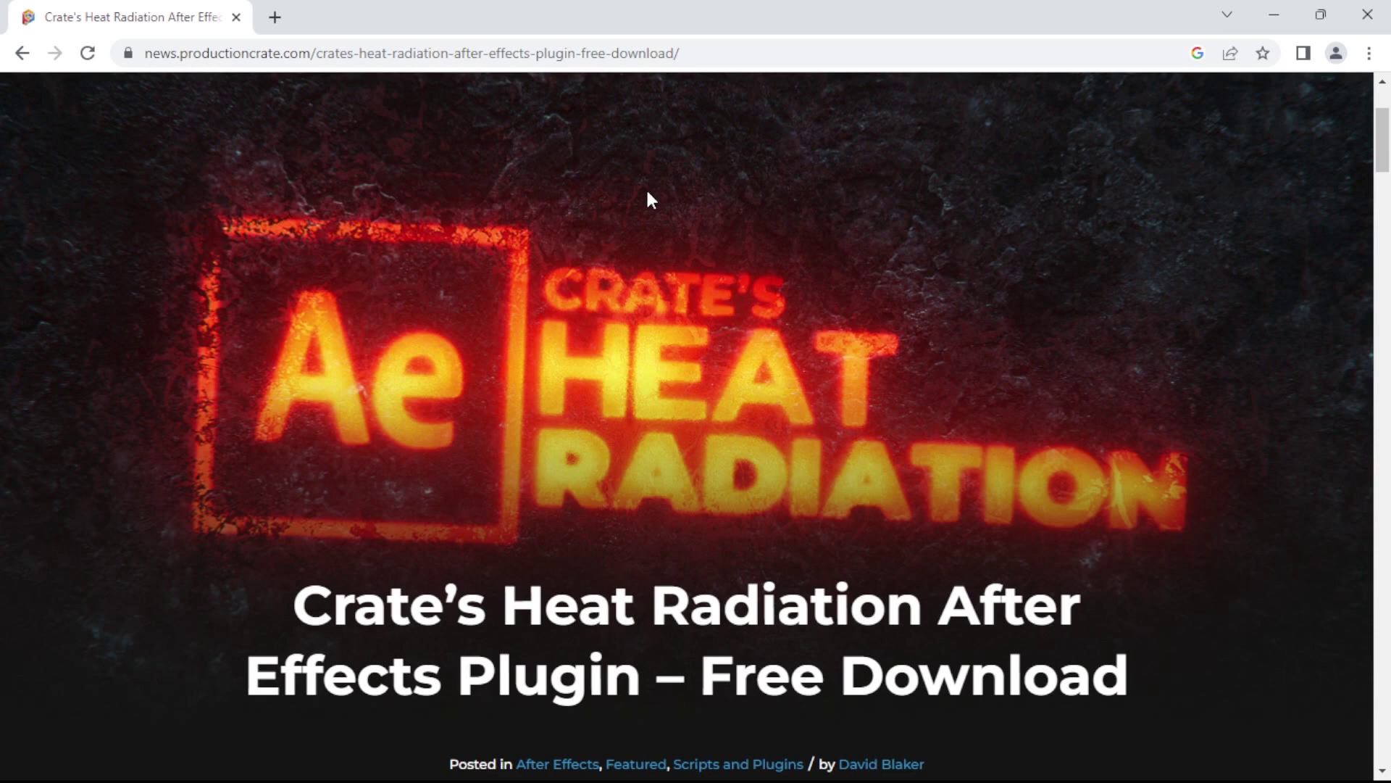
{"action": "left_click", "coordinate": [823, 49]}
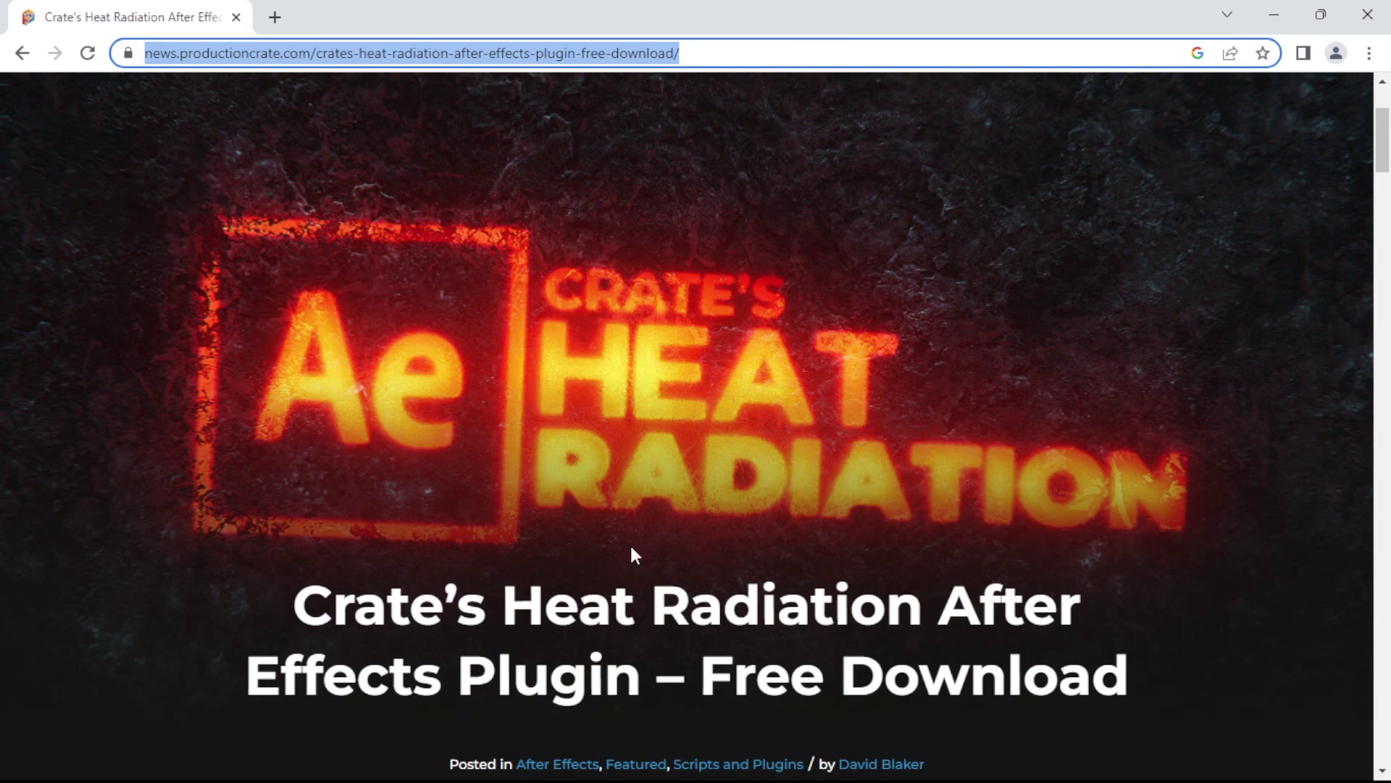
Highlight 'Free Download' in the article title and scroll down toward the download link.
{"action": "scroll", "coordinate": [442, 555], "scroll_direction": "down", "scroll_amount": 1}
{"action": "mouse_move", "coordinate": [293, 500]}
{"action": "left_mouse_down"}
{"action": "mouse_move", "coordinate": [611, 543]}
{"action": "mouse_move", "coordinate": [925, 510]}
{"action": "left_mouse_up"}
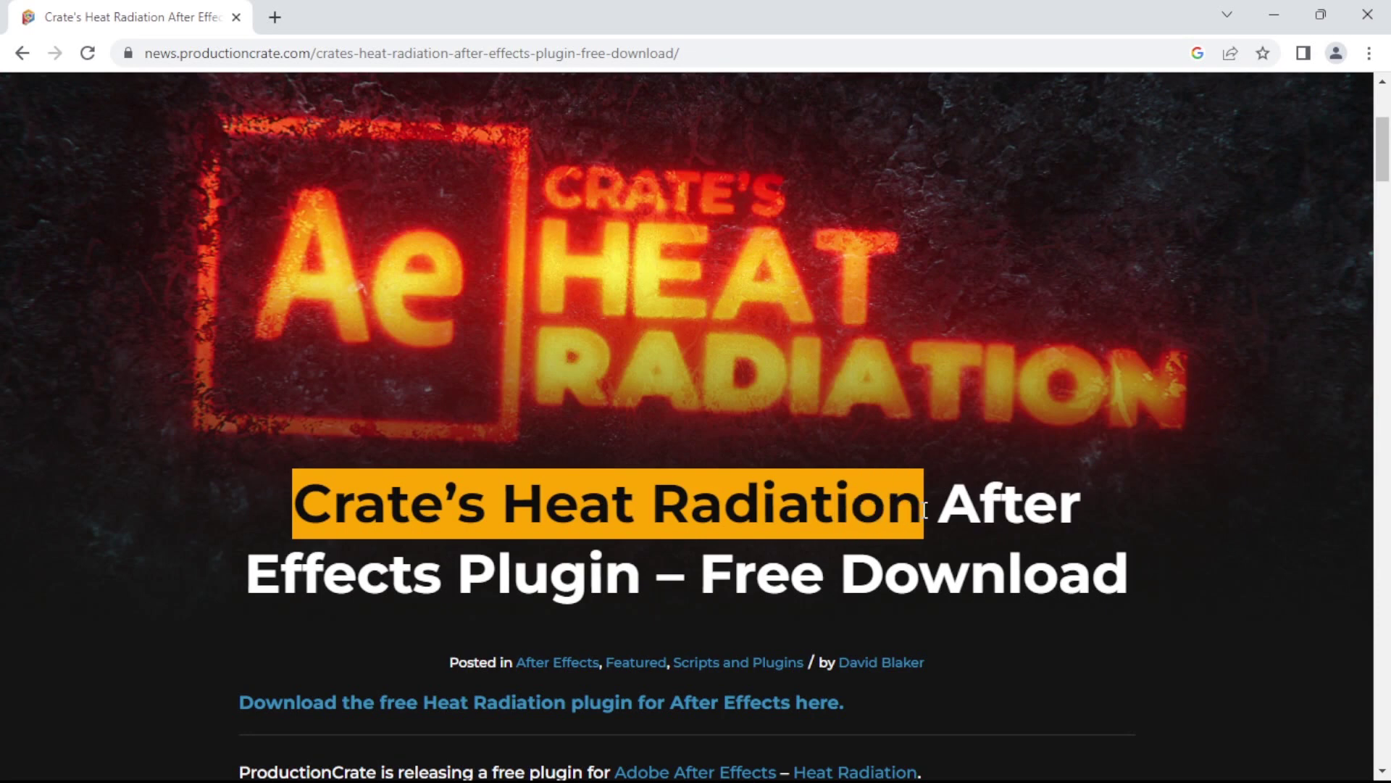
{"action": "left_click_drag", "start_coordinate": [699, 572], "coordinate": [1124, 580]}
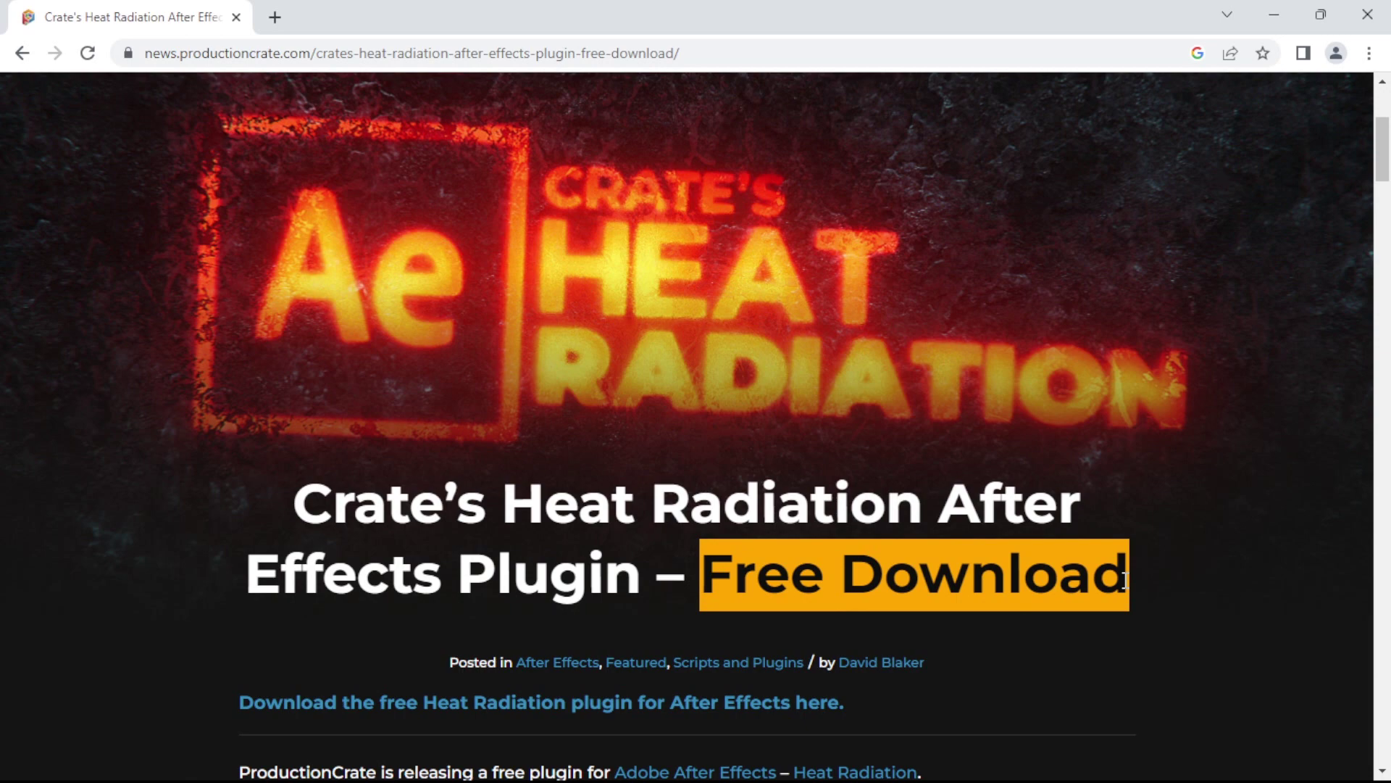
{"action": "scroll", "coordinate": [1124, 580], "scroll_direction": "down", "scroll_amount": 4}
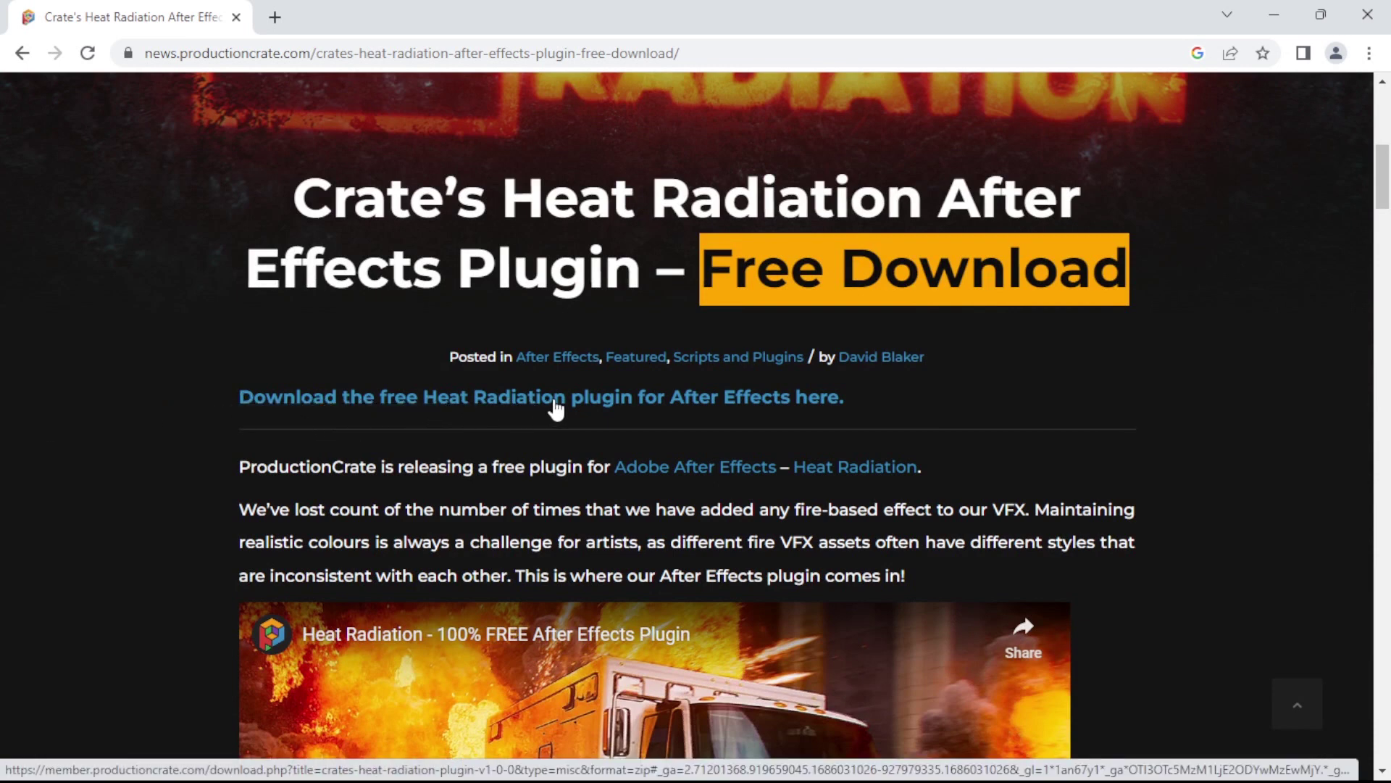
{"action": "scroll", "coordinate": [556, 410], "scroll_direction": "down", "scroll_amount": 5}
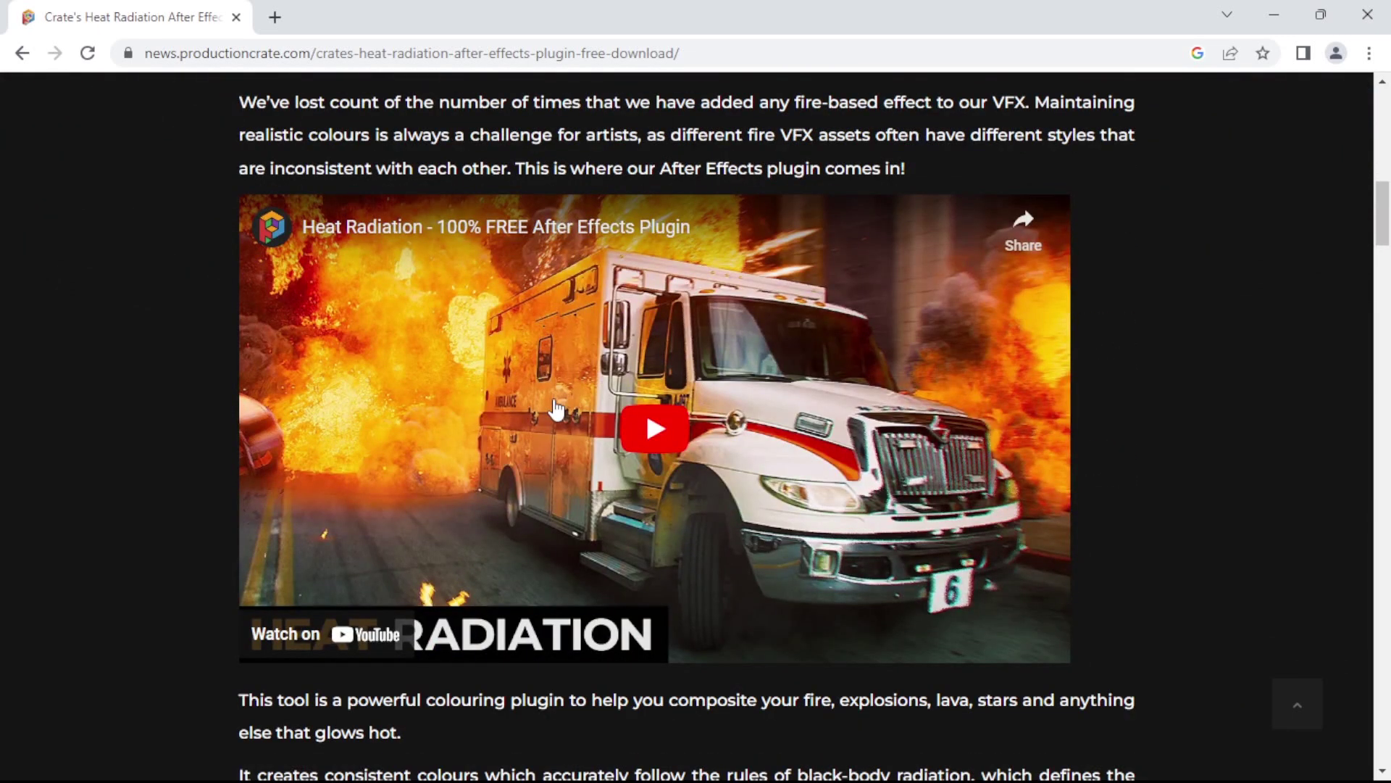
{"action": "scroll", "coordinate": [554, 391], "scroll_direction": "up", "scroll_amount": 1}
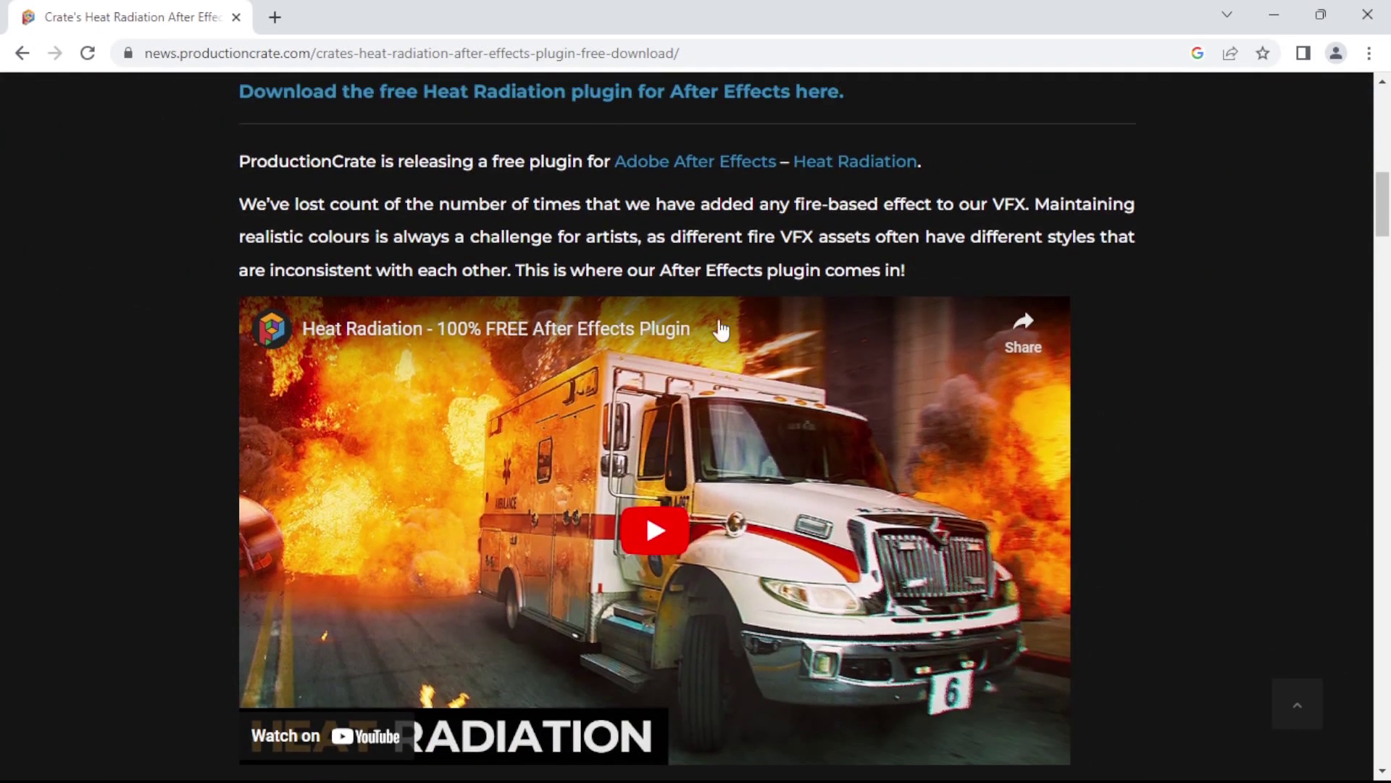
{"action": "scroll", "coordinate": [869, 348], "scroll_direction": "down", "scroll_amount": 1}
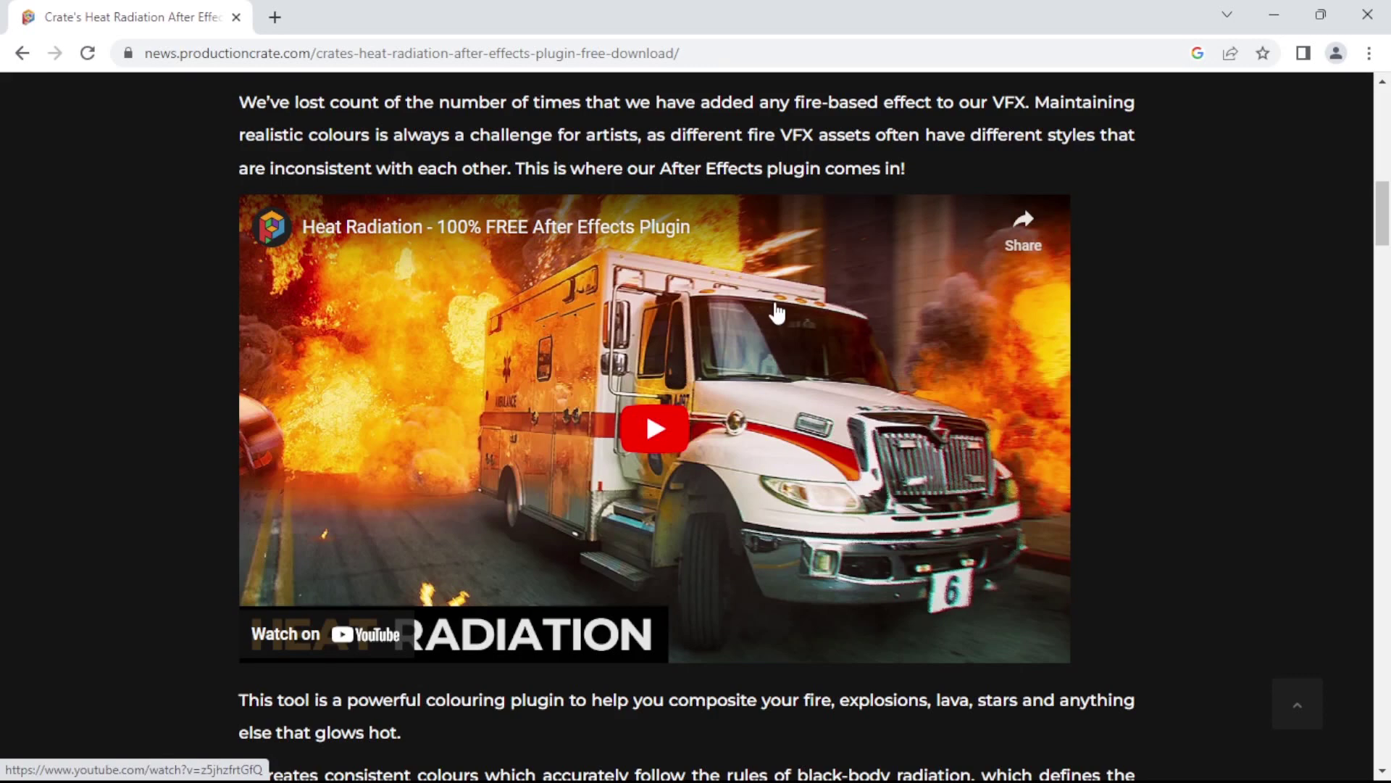
{"action": "scroll", "coordinate": [440, 257], "scroll_direction": "down", "scroll_amount": 1}
{"action": "scroll", "coordinate": [403, 413], "scroll_direction": "down", "scroll_amount": 3}
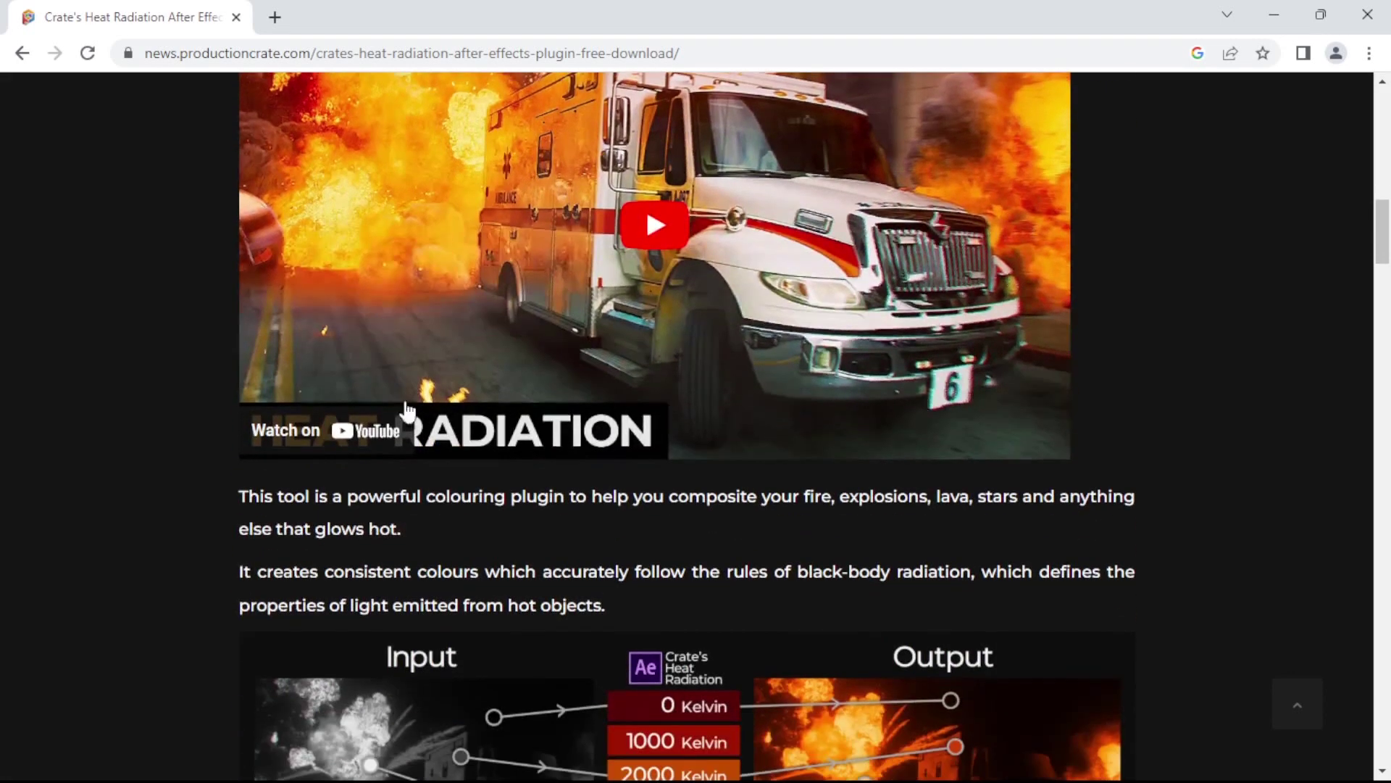
{"action": "scroll", "coordinate": [403, 366], "scroll_direction": "down", "scroll_amount": 2}
{"action": "scroll", "coordinate": [403, 370], "scroll_direction": "down", "scroll_amount": 3}
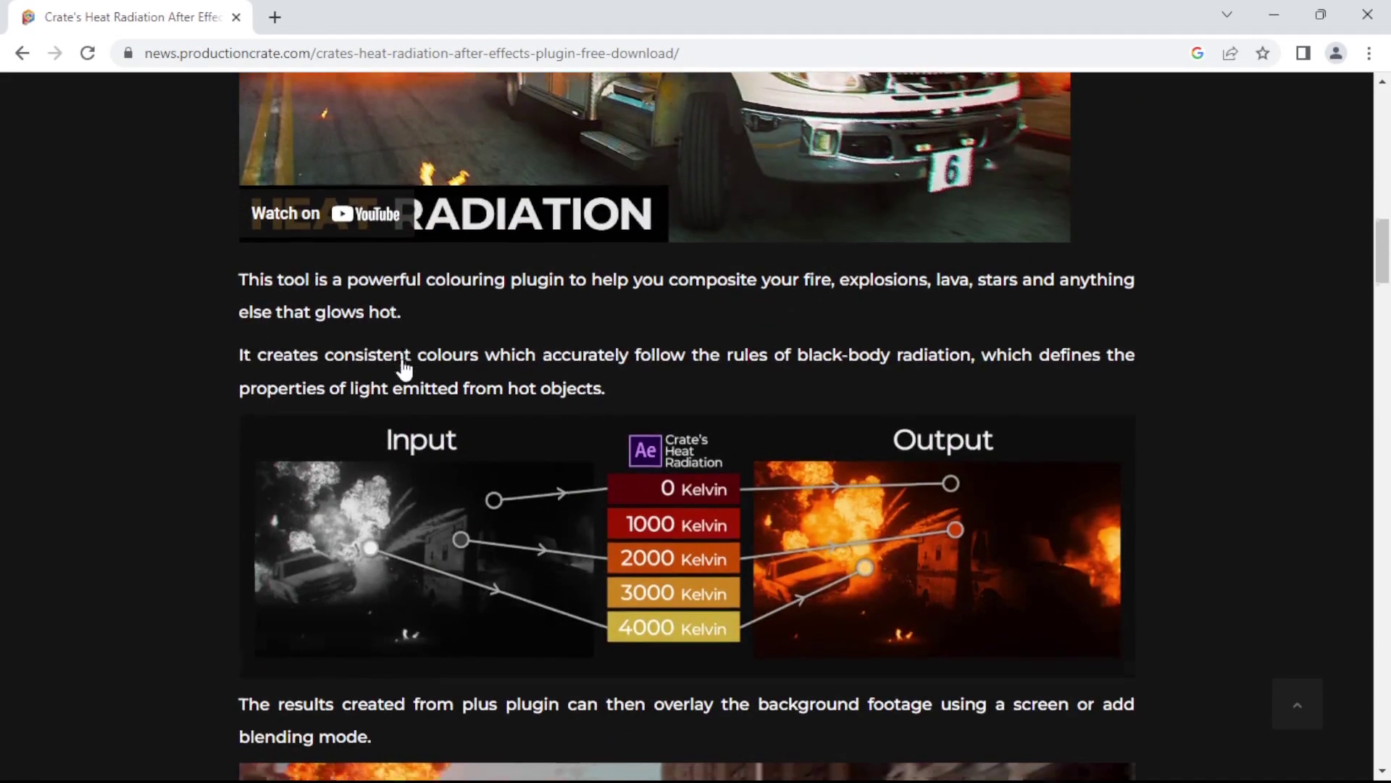
{"action": "scroll", "coordinate": [404, 369], "scroll_direction": "down", "scroll_amount": 1}
{"action": "scroll", "coordinate": [404, 370], "scroll_direction": "down", "scroll_amount": 4}
{"action": "scroll", "coordinate": [404, 369], "scroll_direction": "down", "scroll_amount": 5}
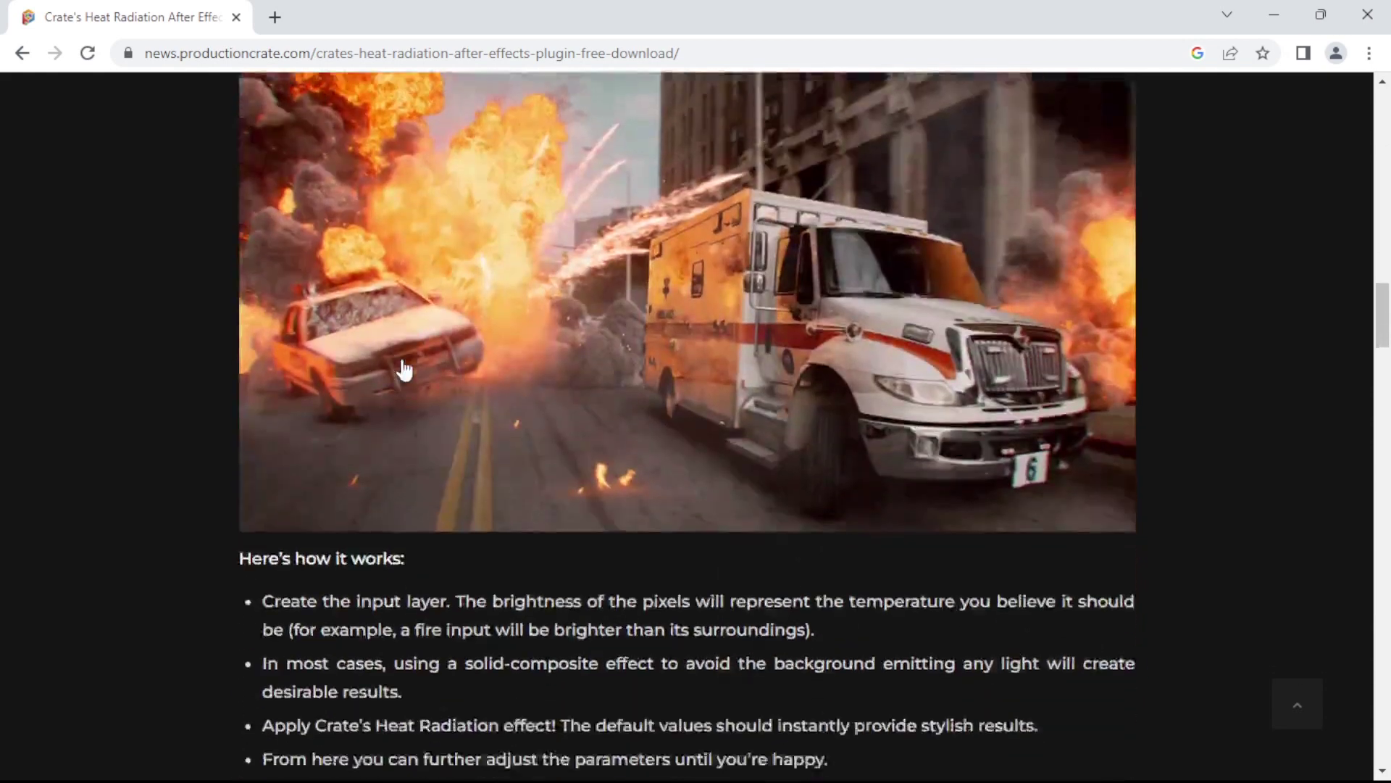
{"action": "scroll", "coordinate": [348, 361], "scroll_direction": "down", "scroll_amount": 3}
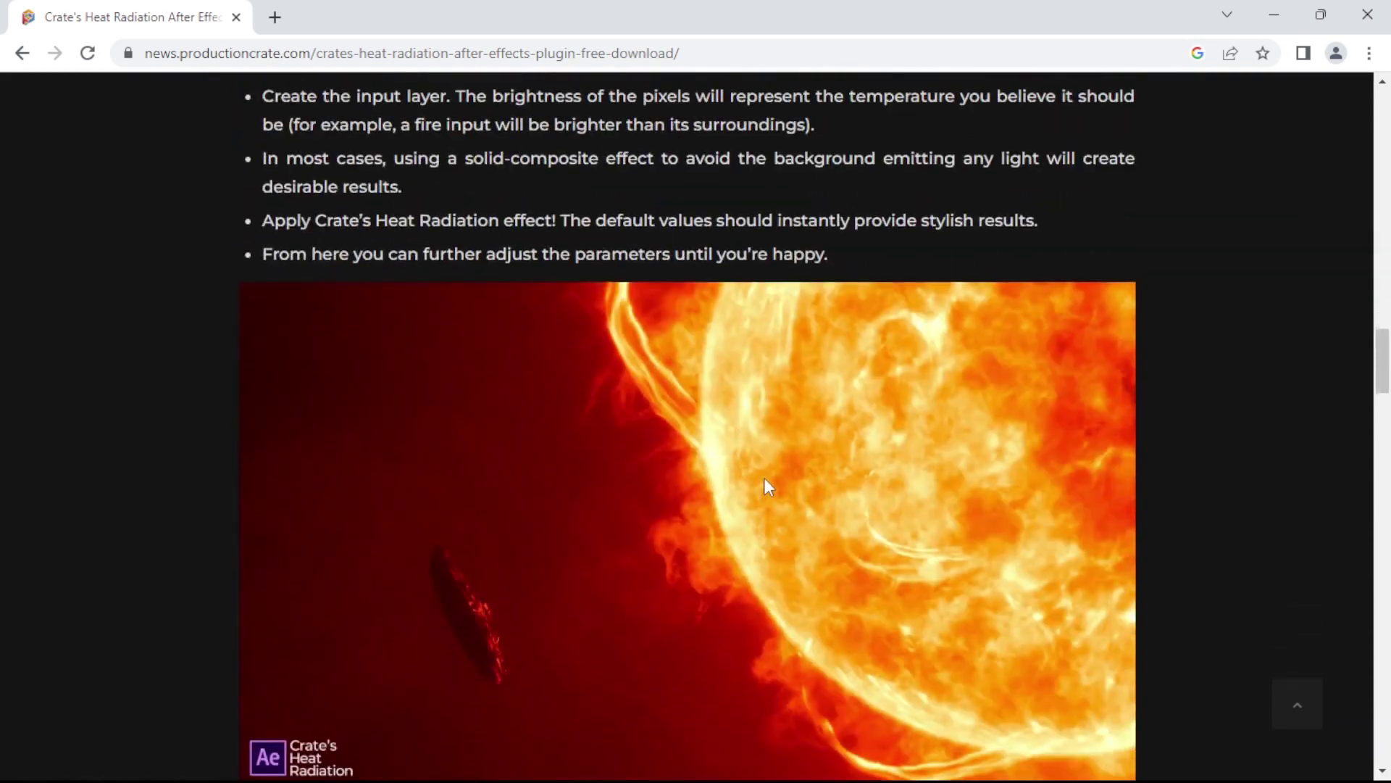
{"action": "scroll", "coordinate": [761, 446], "scroll_direction": "down", "scroll_amount": 3}
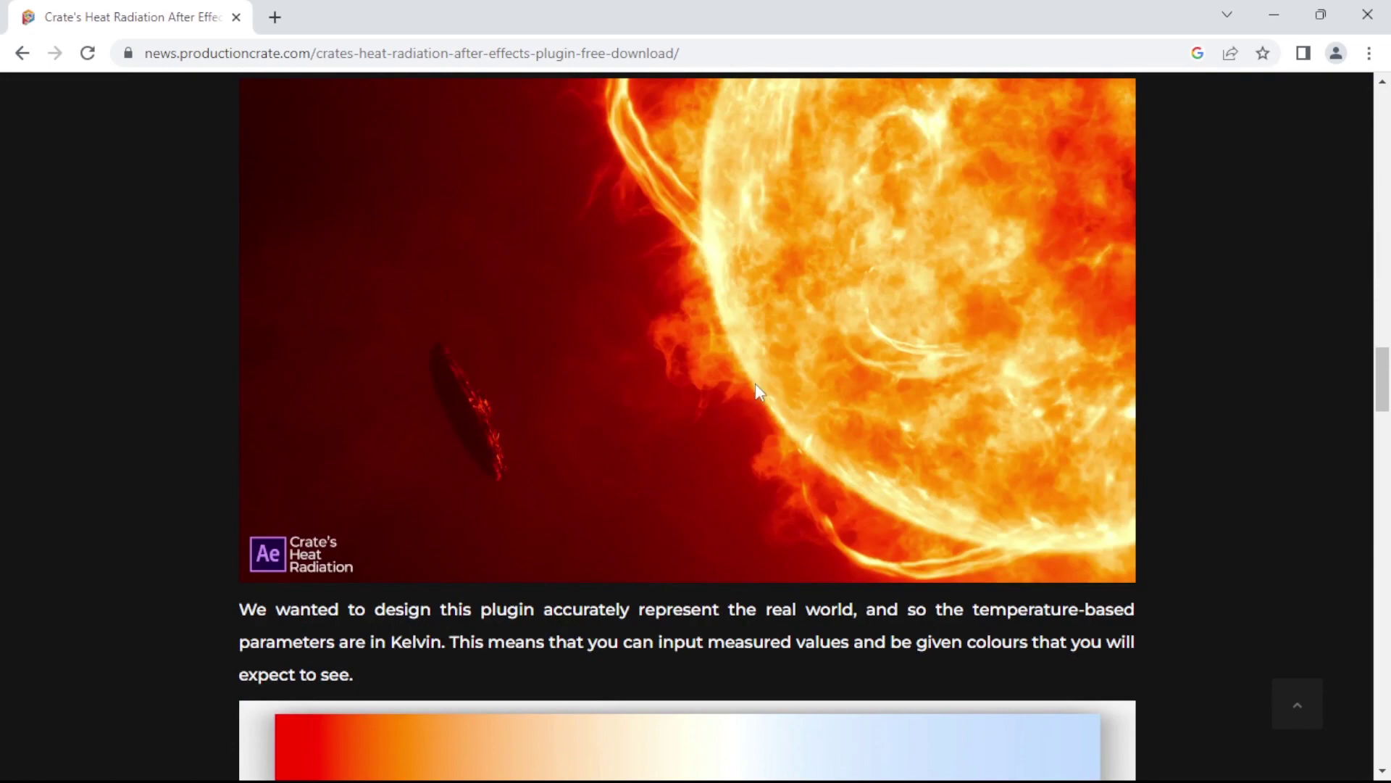
{"action": "scroll", "coordinate": [755, 383], "scroll_direction": "down", "scroll_amount": 3}
{"action": "scroll", "coordinate": [754, 378], "scroll_direction": "down", "scroll_amount": 3}
{"action": "scroll", "coordinate": [755, 381], "scroll_direction": "down", "scroll_amount": 3}
{"action": "scroll", "coordinate": [752, 377], "scroll_direction": "down", "scroll_amount": 3}
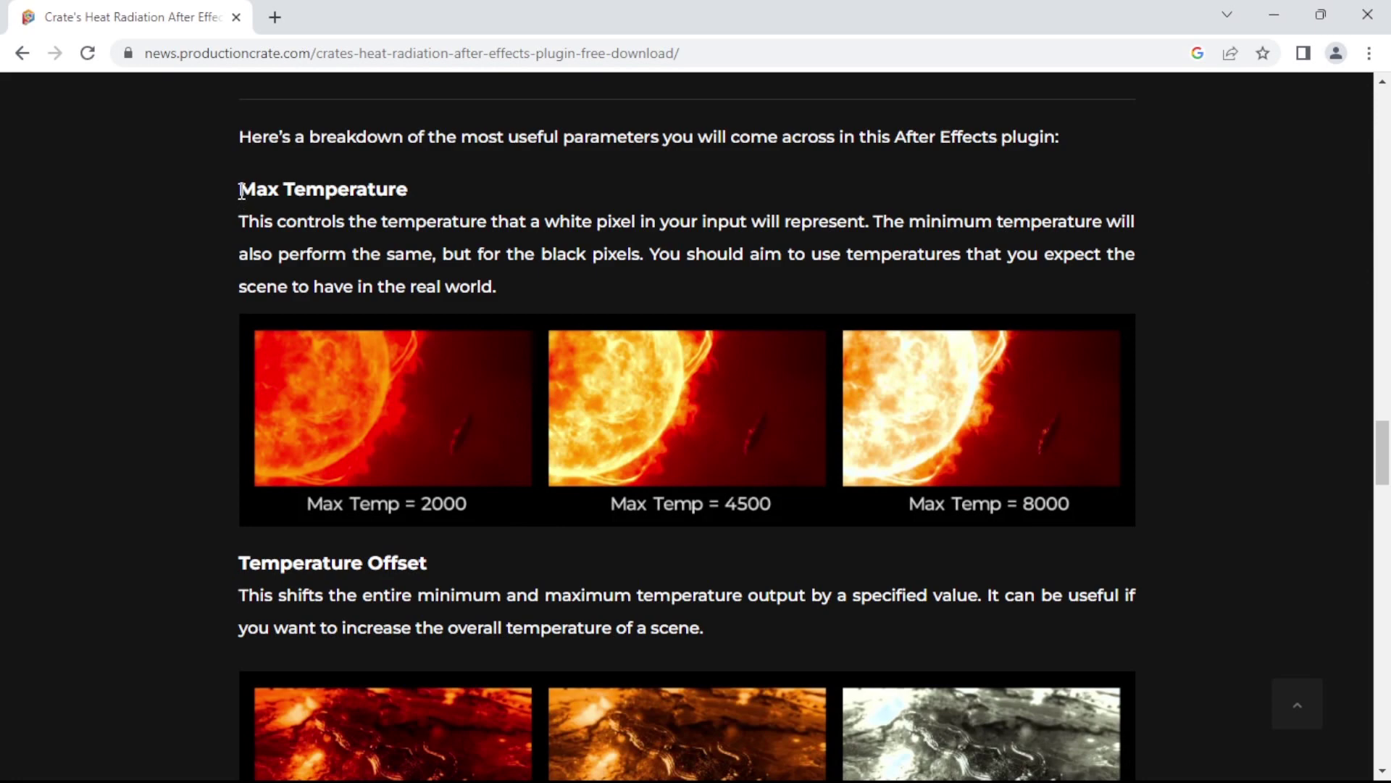
{"action": "scroll", "coordinate": [552, 281], "scroll_direction": "down", "scroll_amount": 6}
{"action": "scroll", "coordinate": [551, 282], "scroll_direction": "down", "scroll_amount": 6}
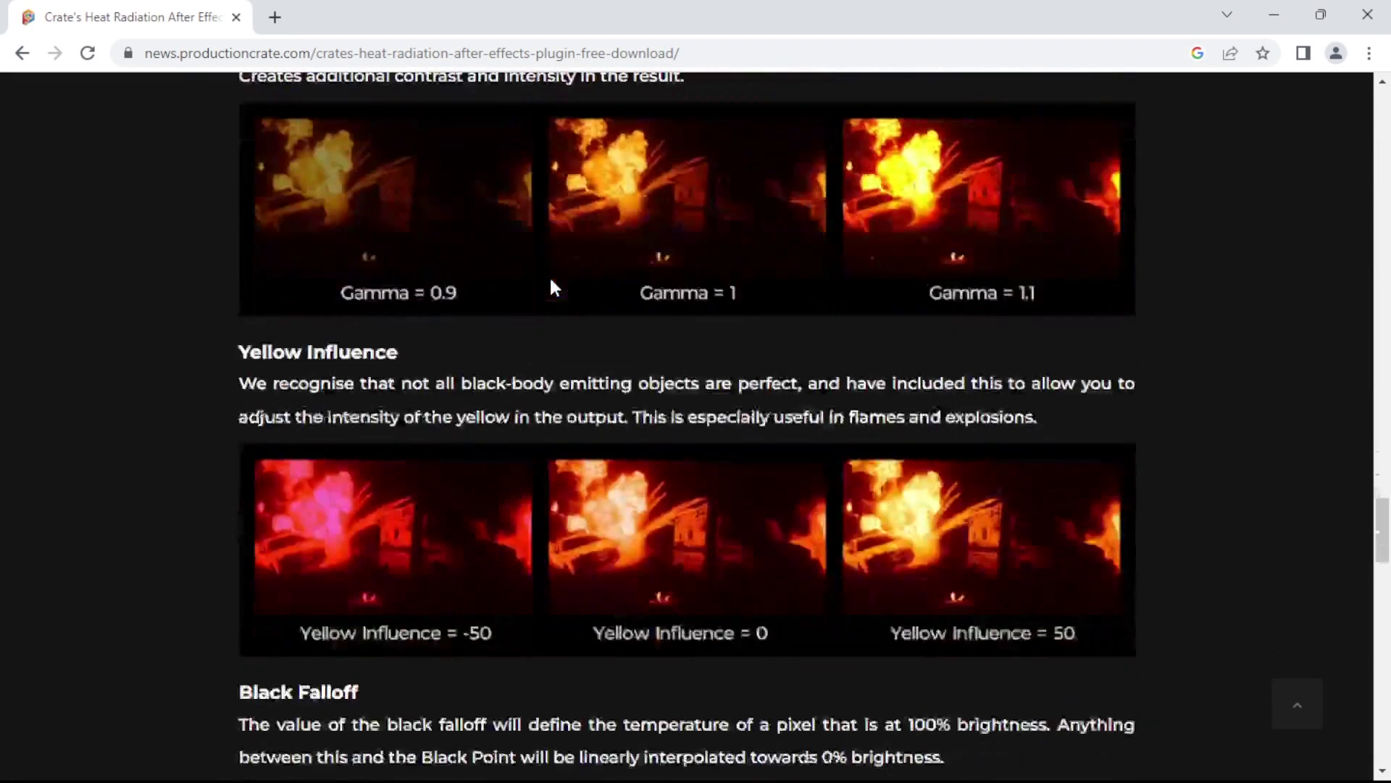
{"action": "scroll", "coordinate": [551, 282], "scroll_direction": "down", "scroll_amount": 5}
{"action": "scroll", "coordinate": [551, 282], "scroll_direction": "down", "scroll_amount": 6}
{"action": "scroll", "coordinate": [552, 285], "scroll_direction": "down", "scroll_amount": 5}
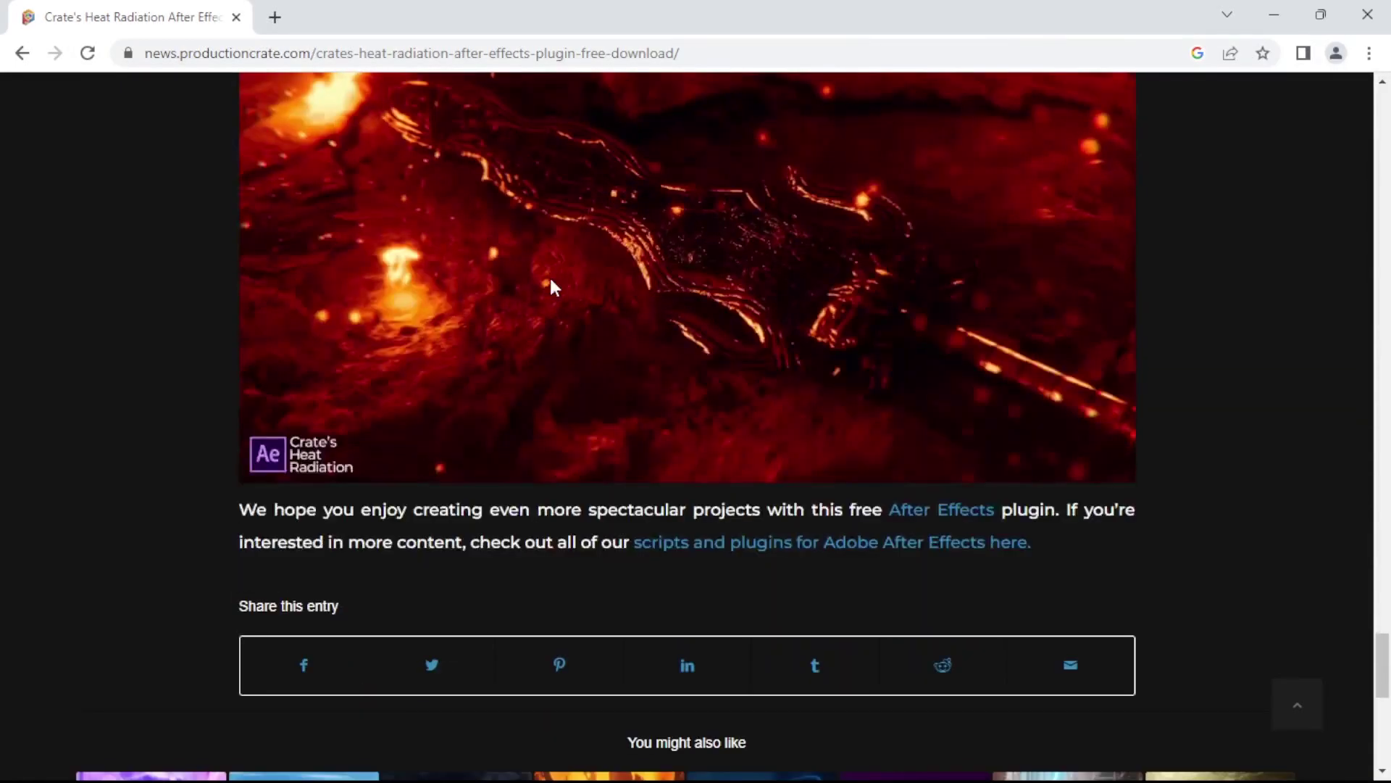
{"action": "scroll", "coordinate": [553, 285], "scroll_direction": "up", "scroll_amount": 15}
{"action": "scroll", "coordinate": [555, 285], "scroll_direction": "up", "scroll_amount": 15}
{"action": "scroll", "coordinate": [557, 285], "scroll_direction": "up", "scroll_amount": 12}
{"action": "scroll", "coordinate": [558, 286], "scroll_direction": "up", "scroll_amount": 5}
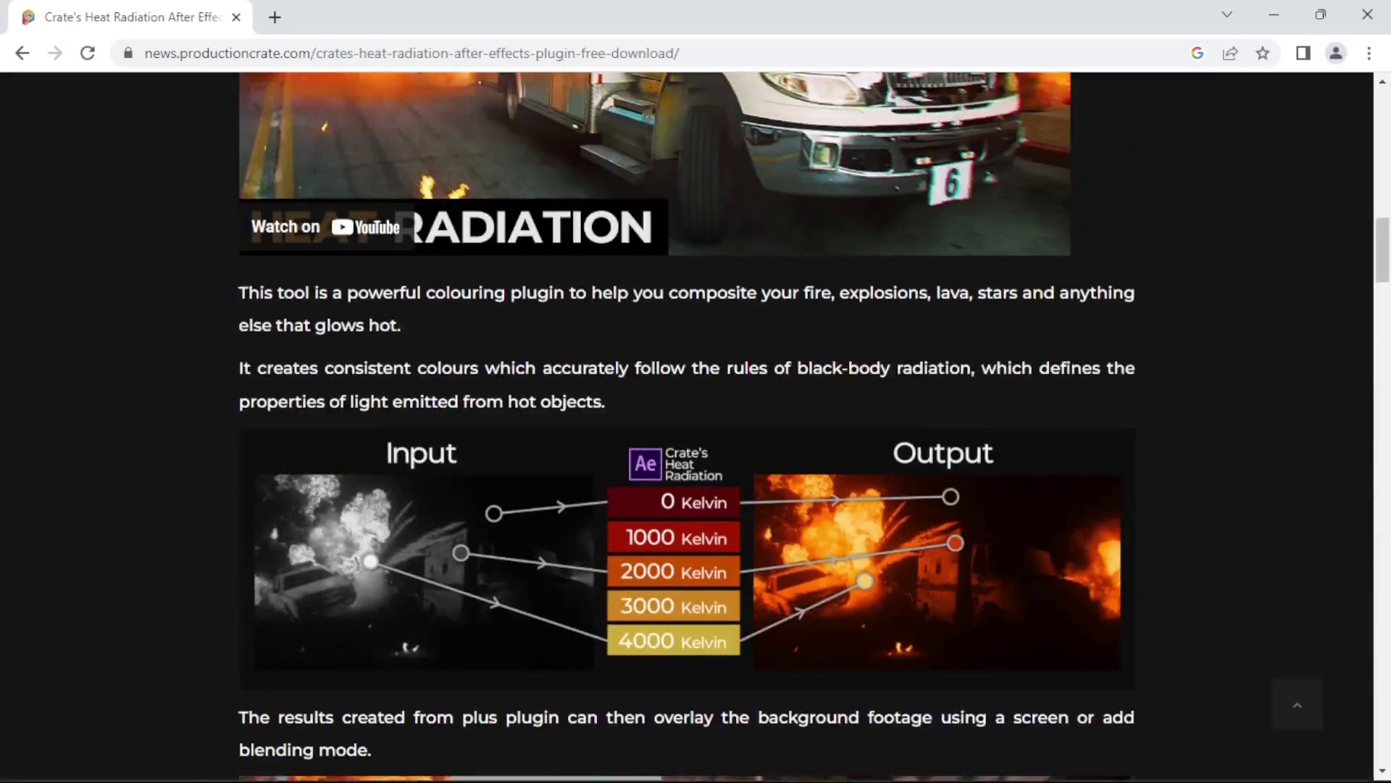
View the .dmg and .exe installers in Downloads > crates-heat-radiation-plugin-v1-0-0, then return to After Effects.
{"action": "left_click", "coordinate": [741, 774]}
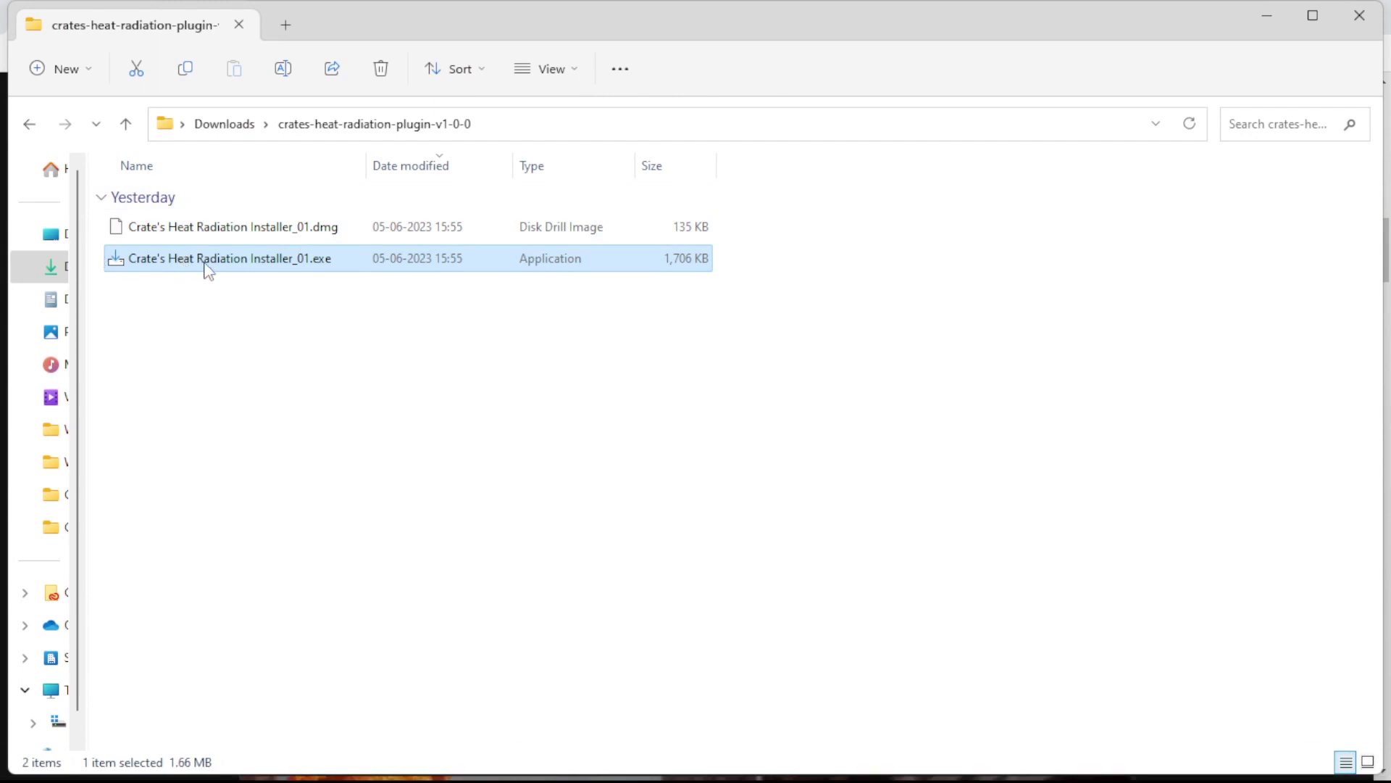
{"action": "left_click", "coordinate": [401, 355]}
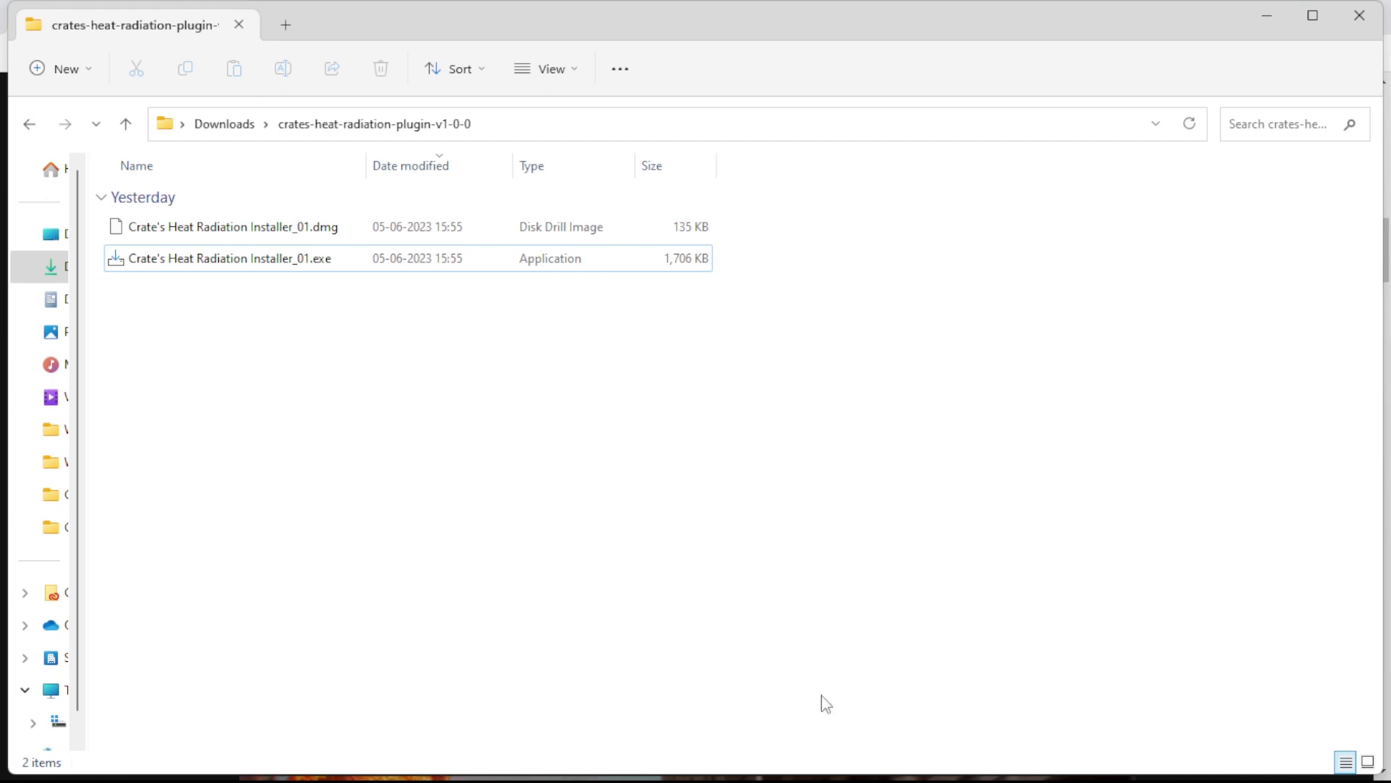
{"action": "mouse_move", "coordinate": [826, 781]}
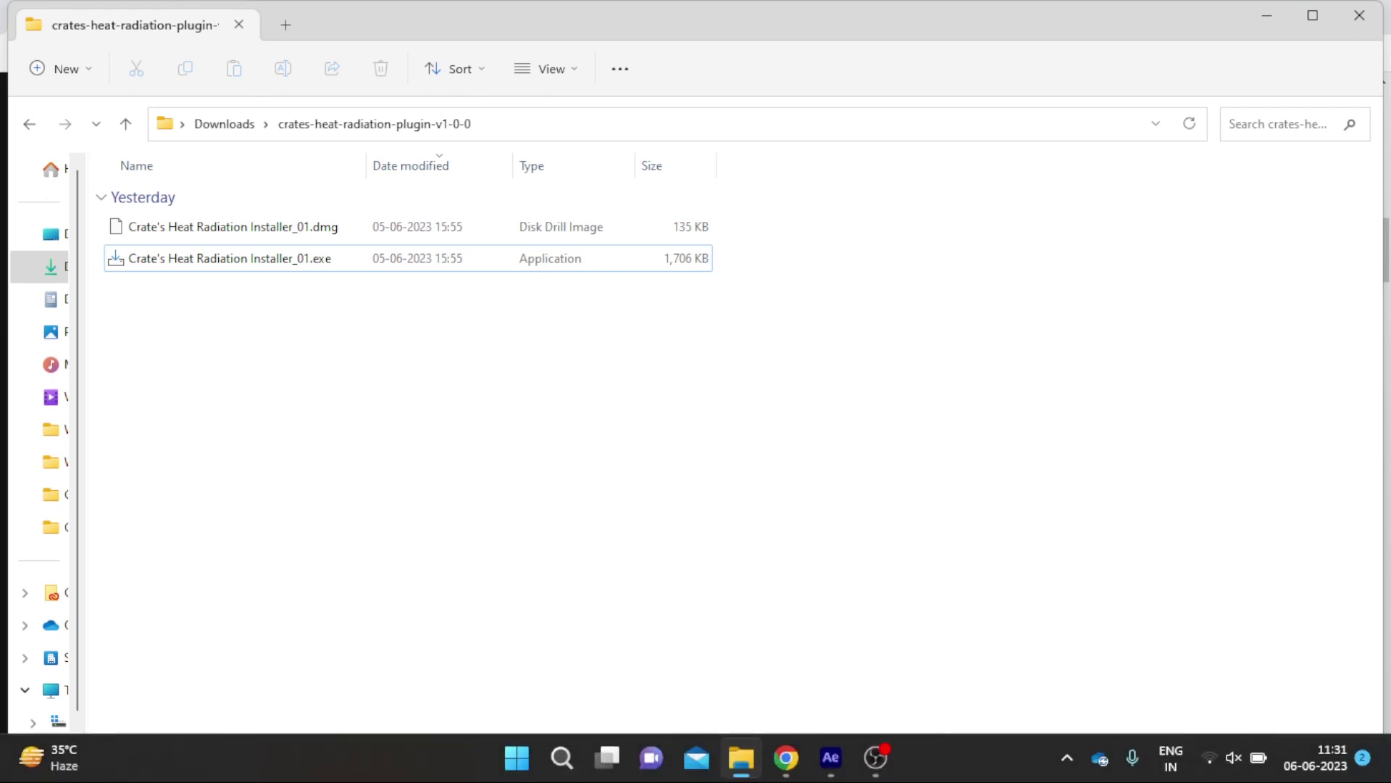
{"action": "left_click", "coordinate": [831, 761]}
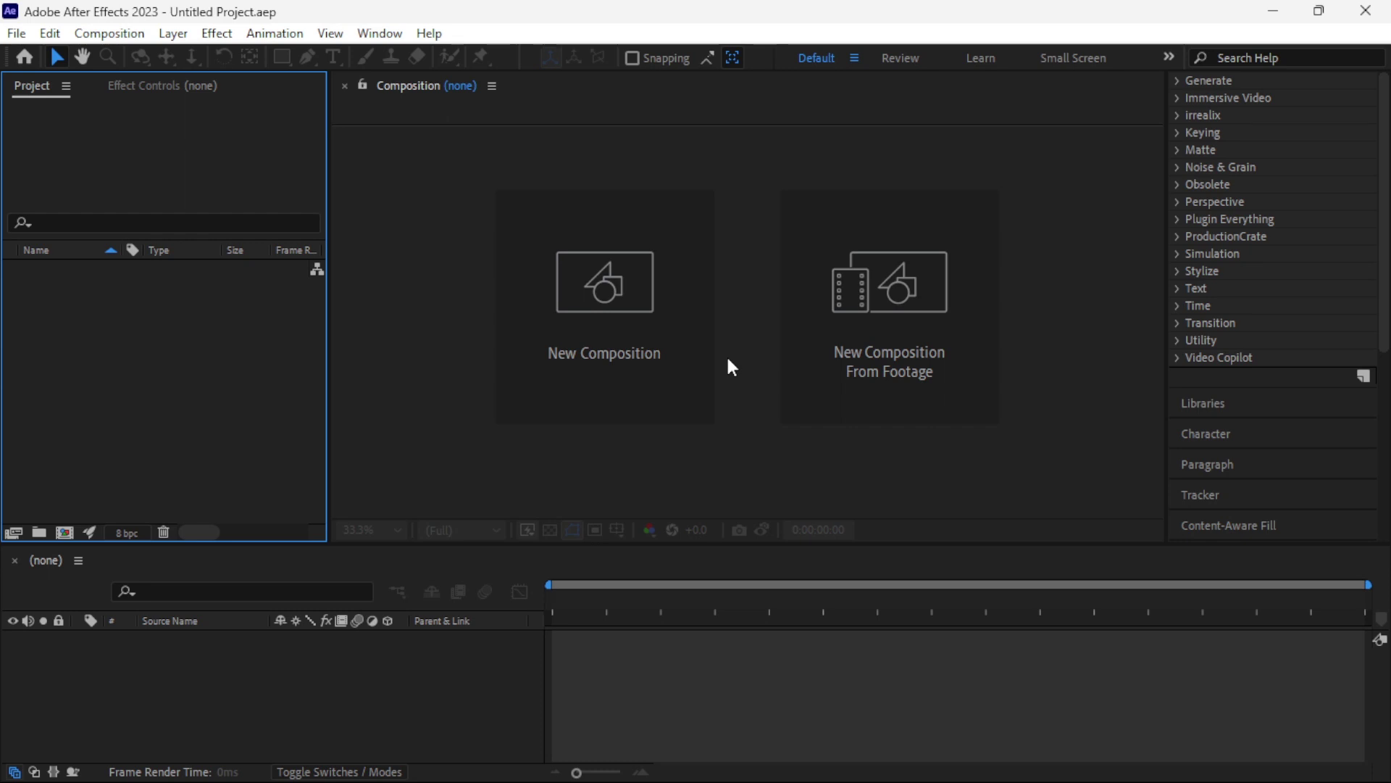
Create a 1920x1080 Comp 1 and import universe_-_19673 (540p).mp4 from Downloads.
{"action": "left_click", "coordinate": [608, 290]}
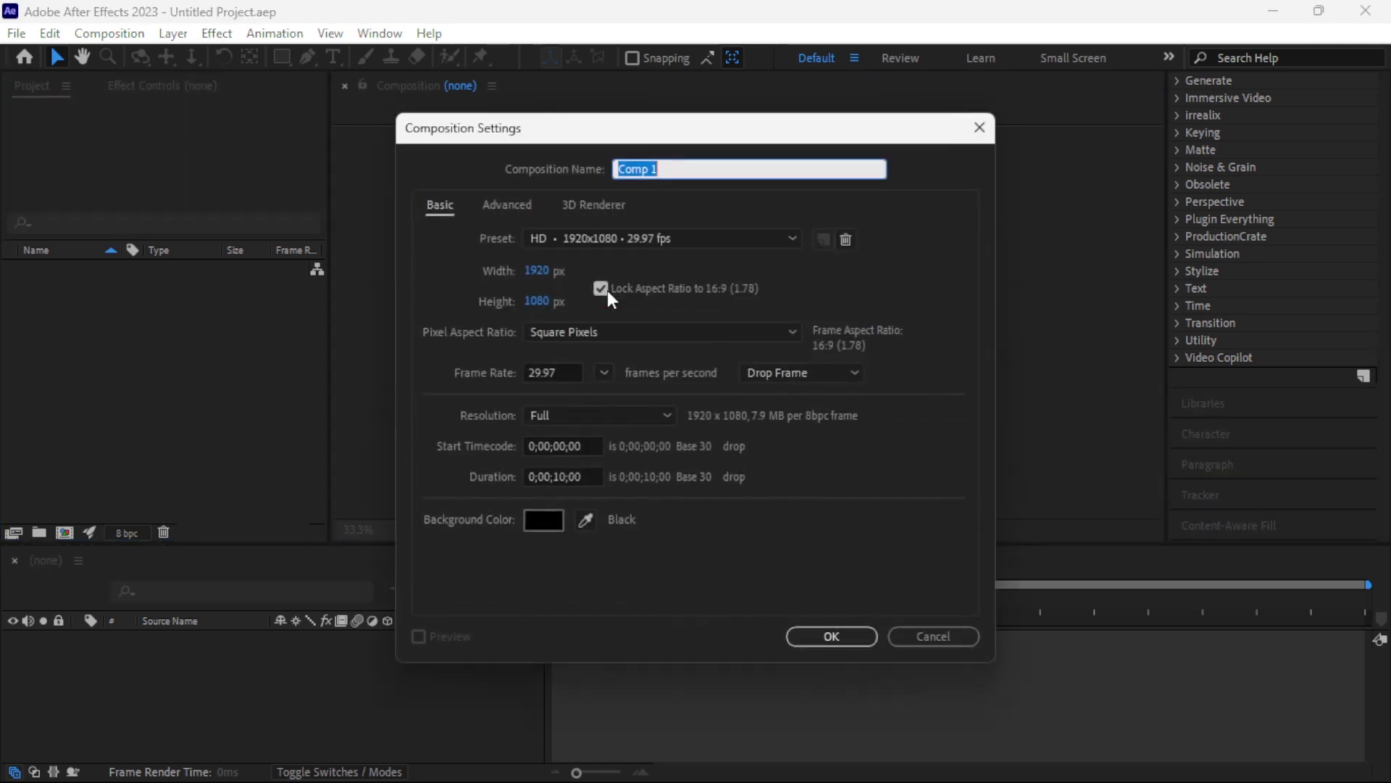
{"action": "left_click", "coordinate": [801, 638]}
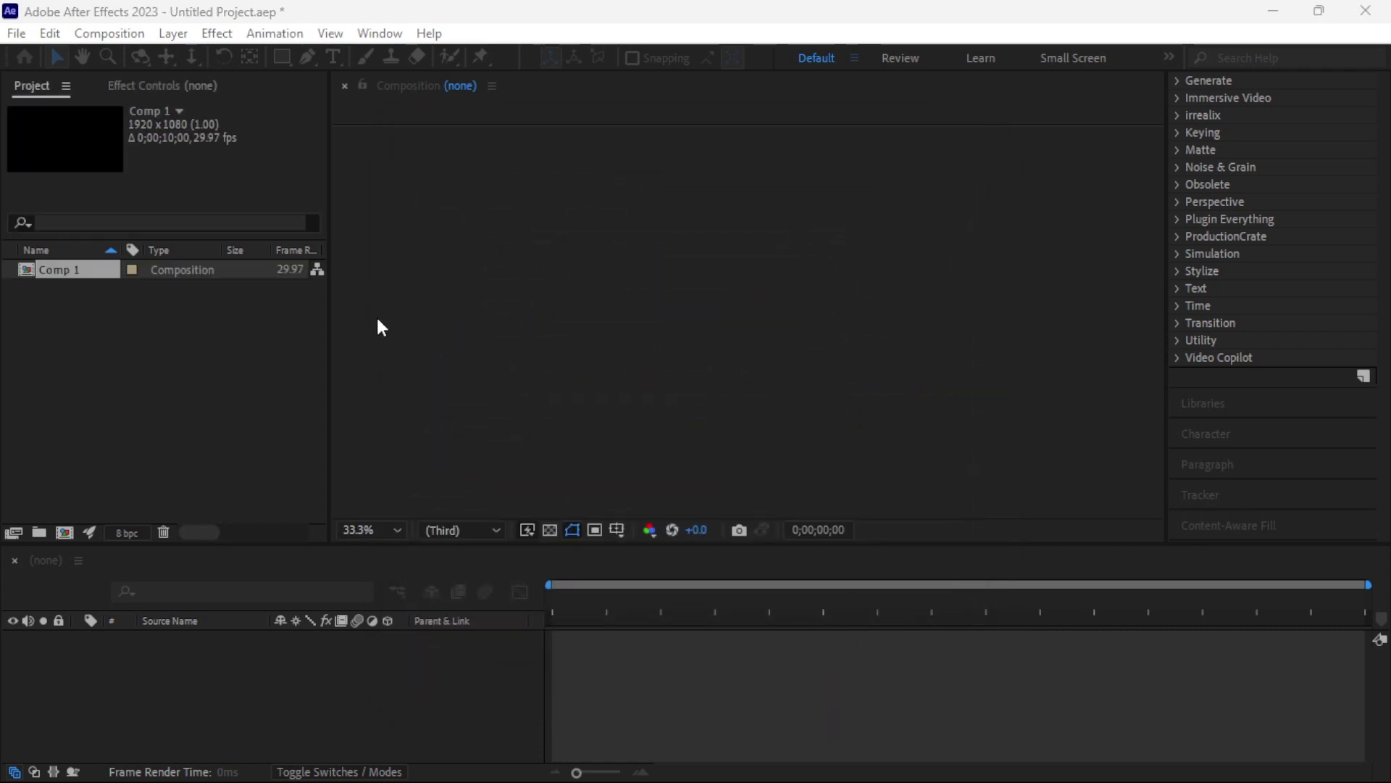
{"action": "double_click", "coordinate": [325, 324]}
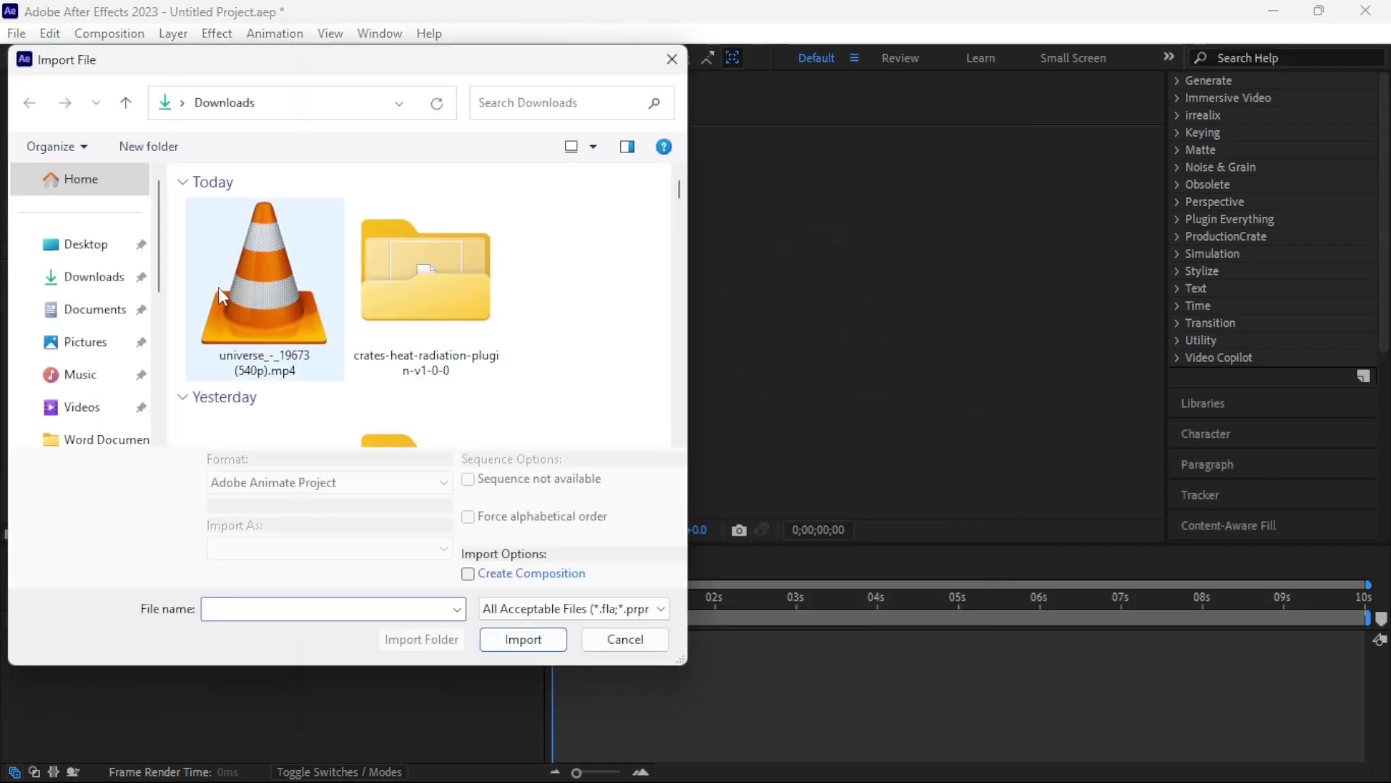
{"action": "left_click", "coordinate": [285, 277]}
{"action": "left_click", "coordinate": [523, 638]}
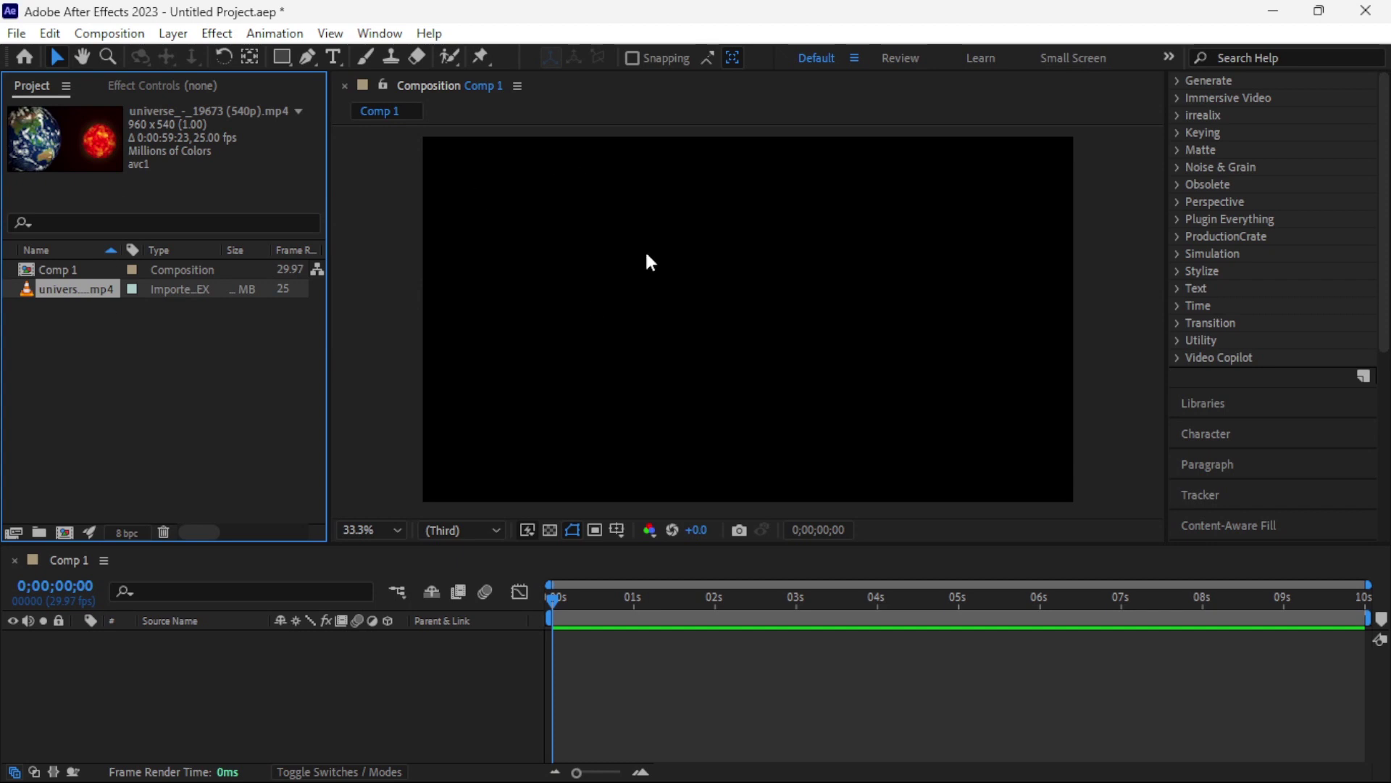
Place the universe clip in Comp 1 and scale the layer to 200%.
{"action": "left_click_drag", "start_coordinate": [111, 280], "coordinate": [234, 687]}
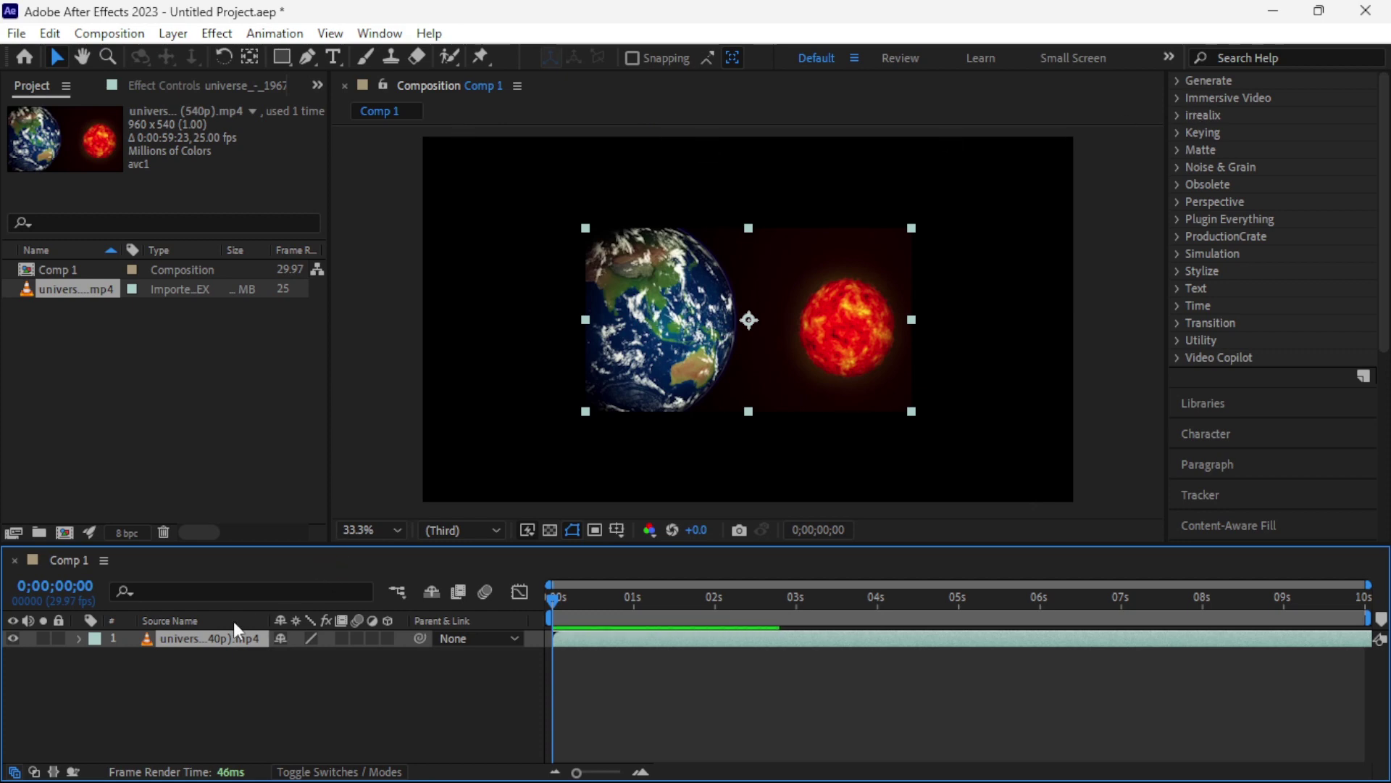
{"action": "key", "text": "s"}
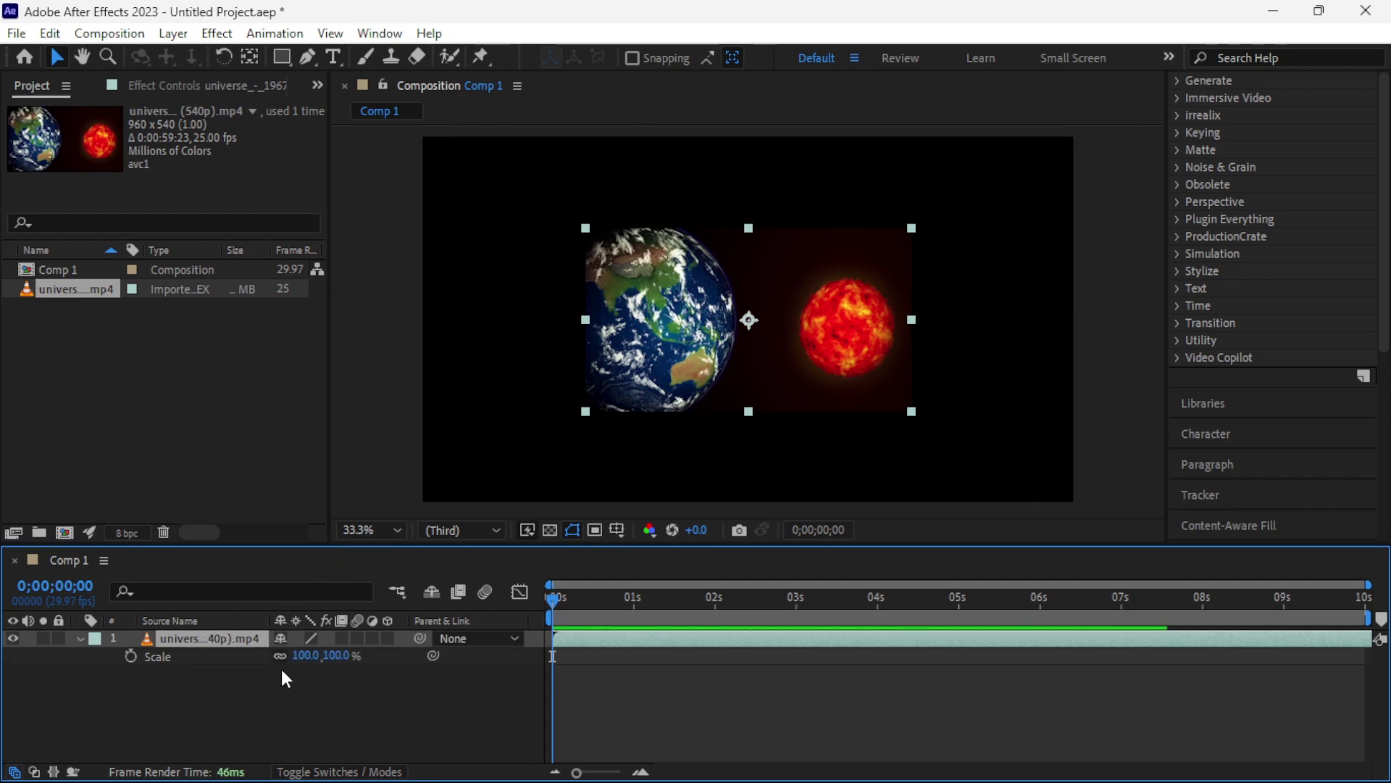
{"action": "left_click", "coordinate": [304, 657]}
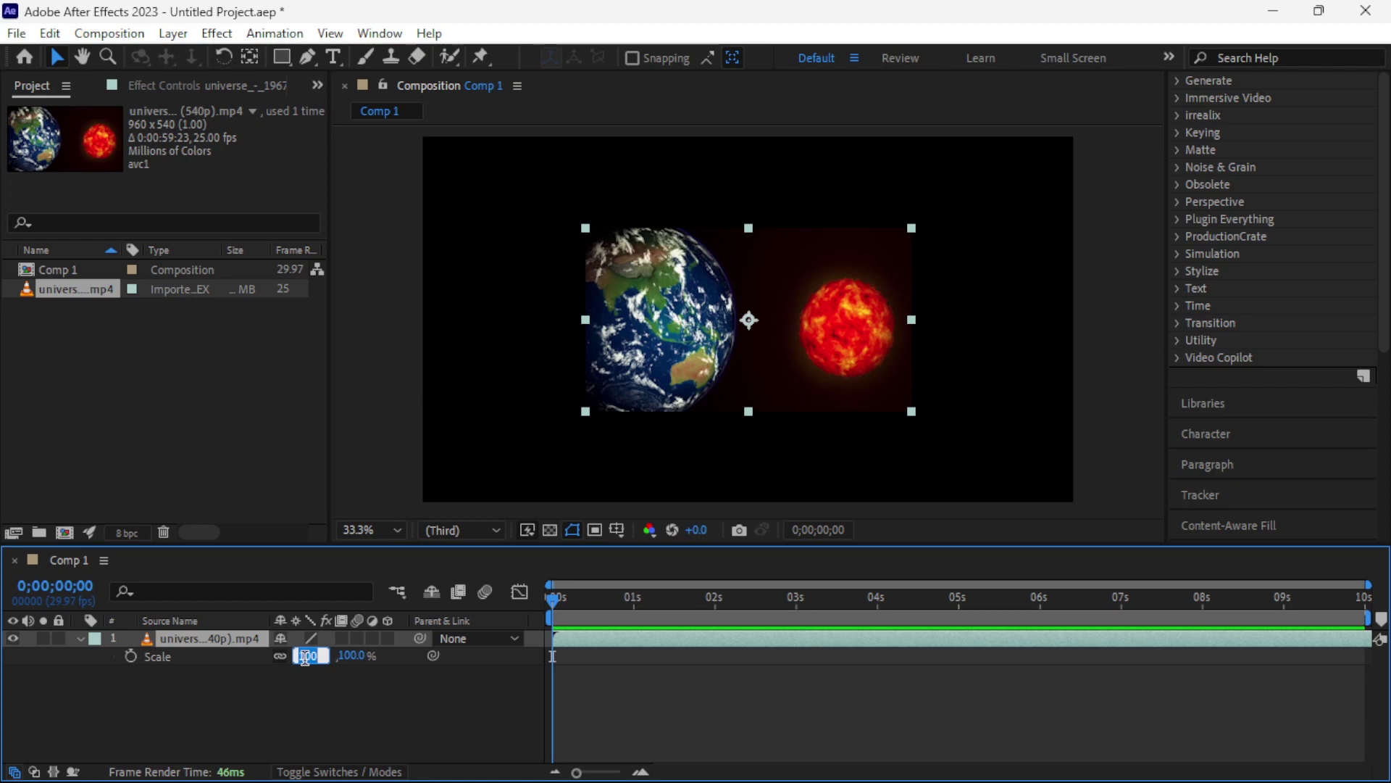
{"action": "type", "text": "200"}
{"action": "key", "text": "Return"}
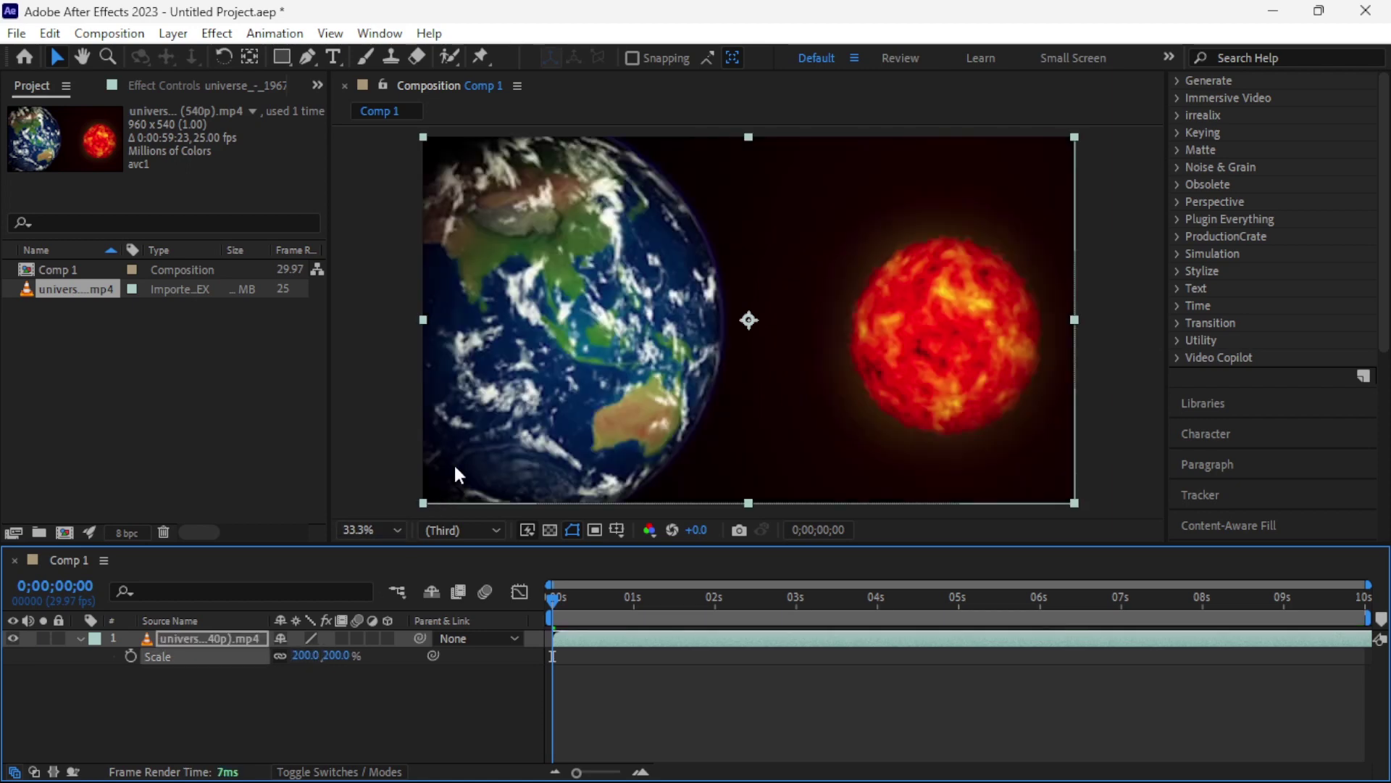
{"action": "left_click", "coordinate": [253, 704]}
{"action": "left_click", "coordinate": [219, 636]}
{"action": "key", "text": "s"}
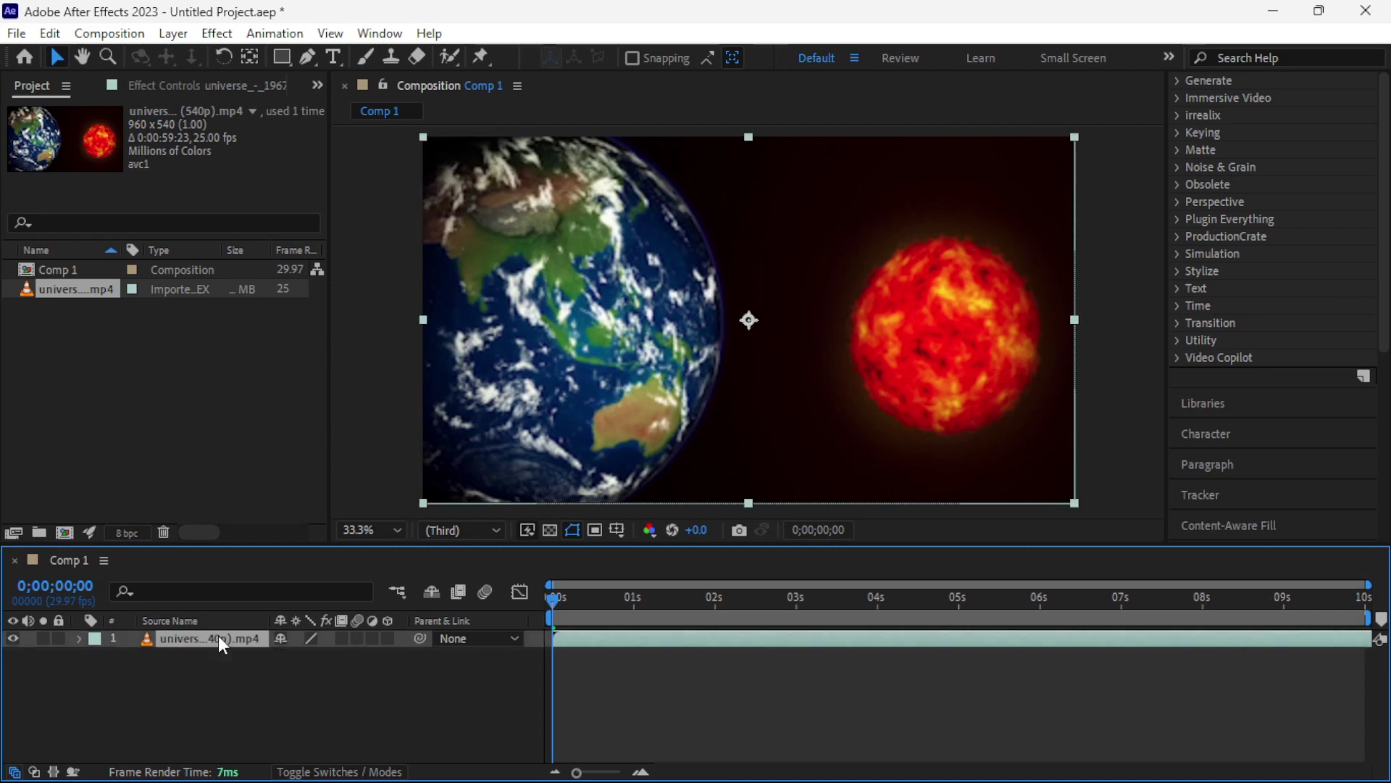
Search Effects & Presets for 'heat' and apply Crate's Heat Radiation to the footage.
{"action": "key", "text": "ctrl+5"}
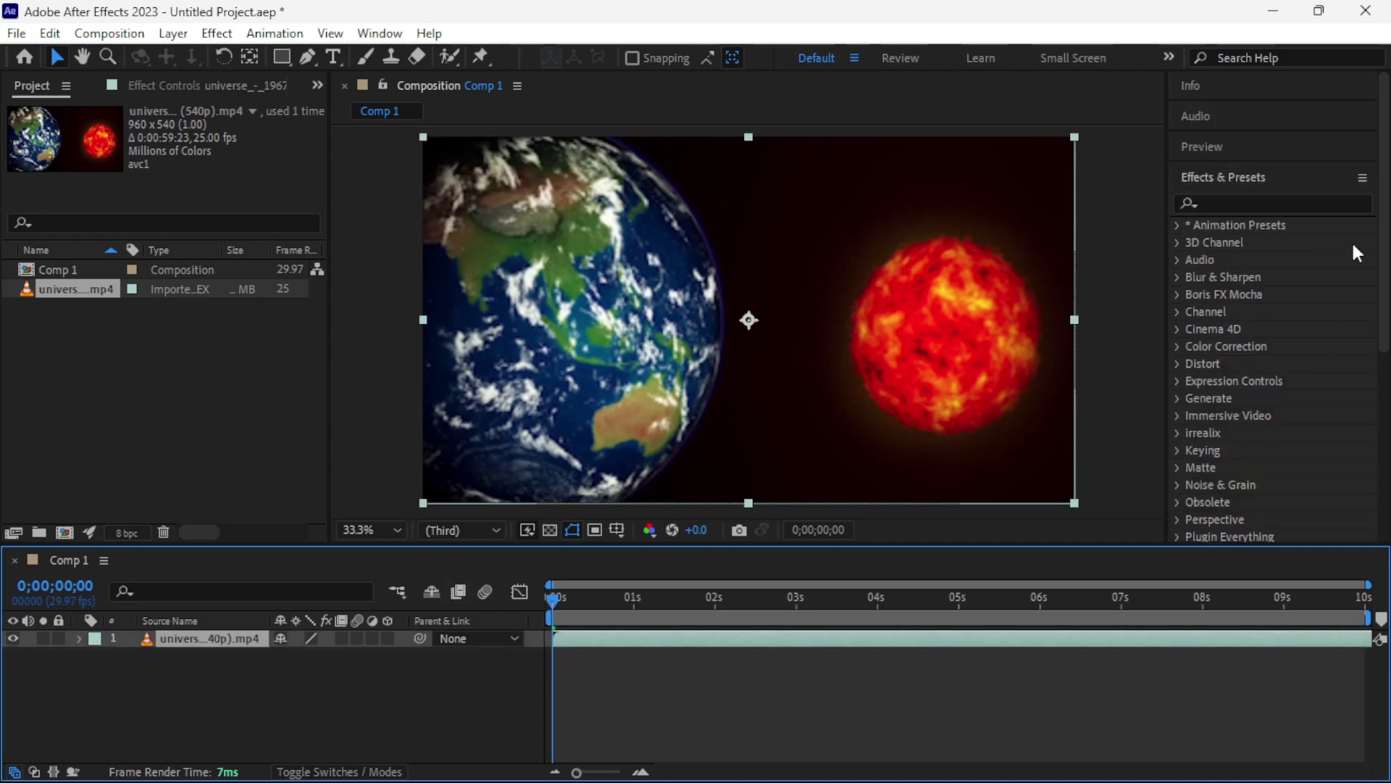
{"action": "left_click", "coordinate": [1300, 199]}
{"action": "type", "text": "heat"}
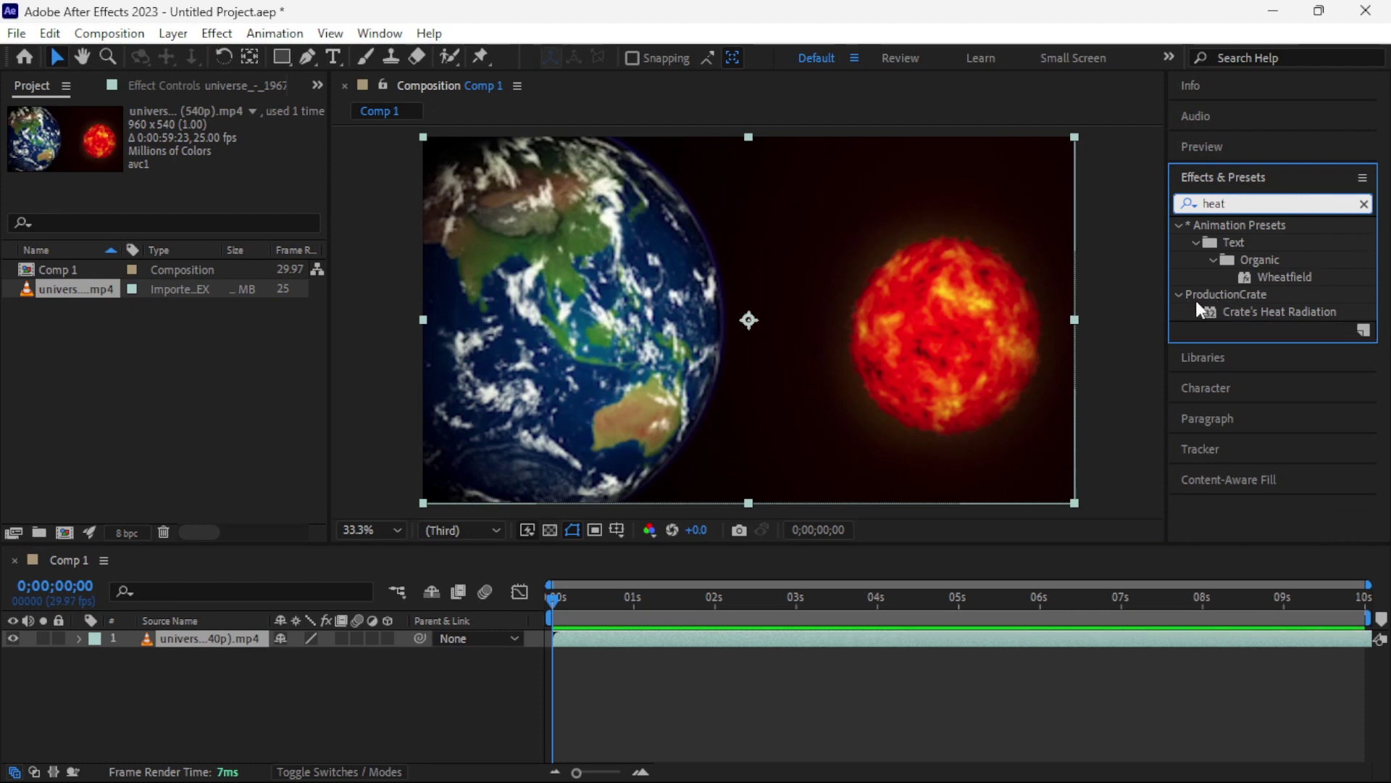
{"action": "left_click", "coordinate": [1269, 314]}
{"action": "left_click_drag", "start_coordinate": [1254, 313], "coordinate": [806, 304]}
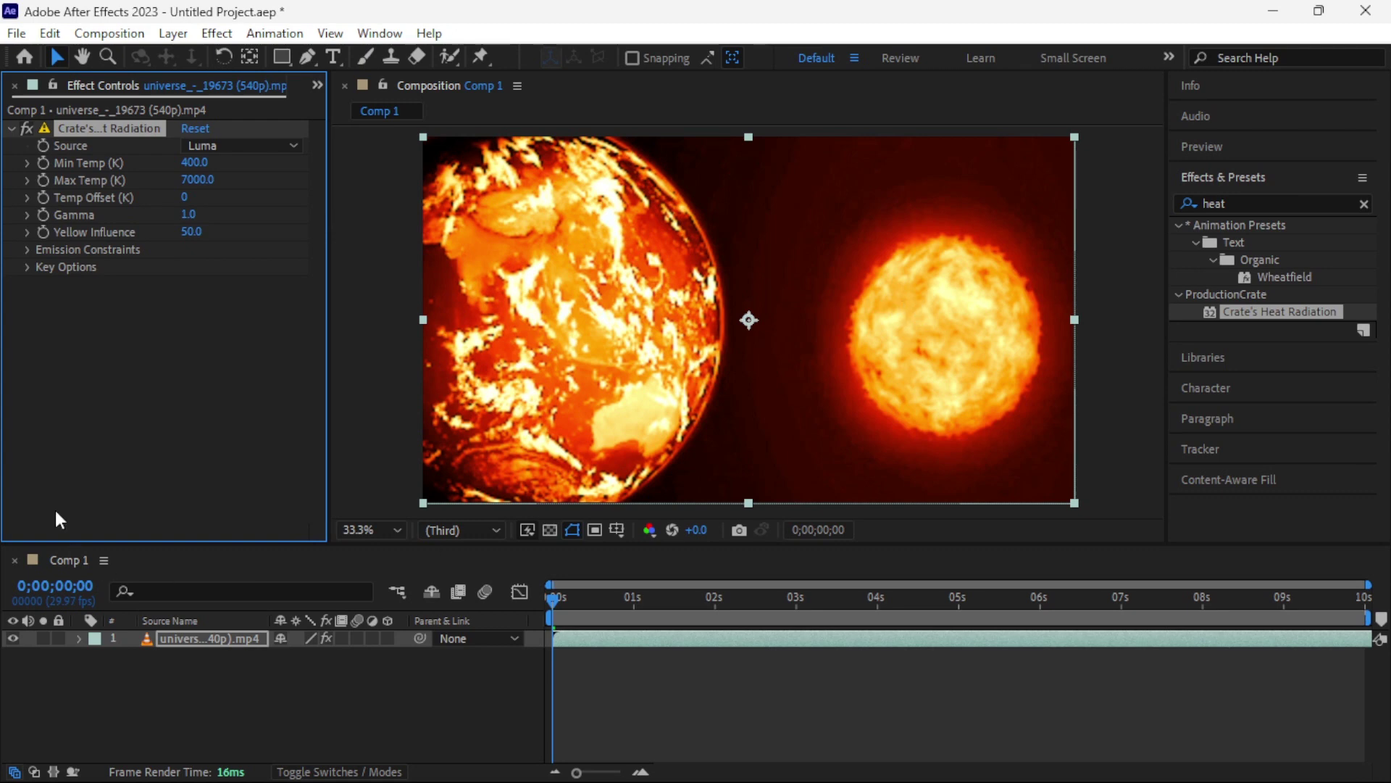
{"action": "left_click", "coordinate": [25, 128]}
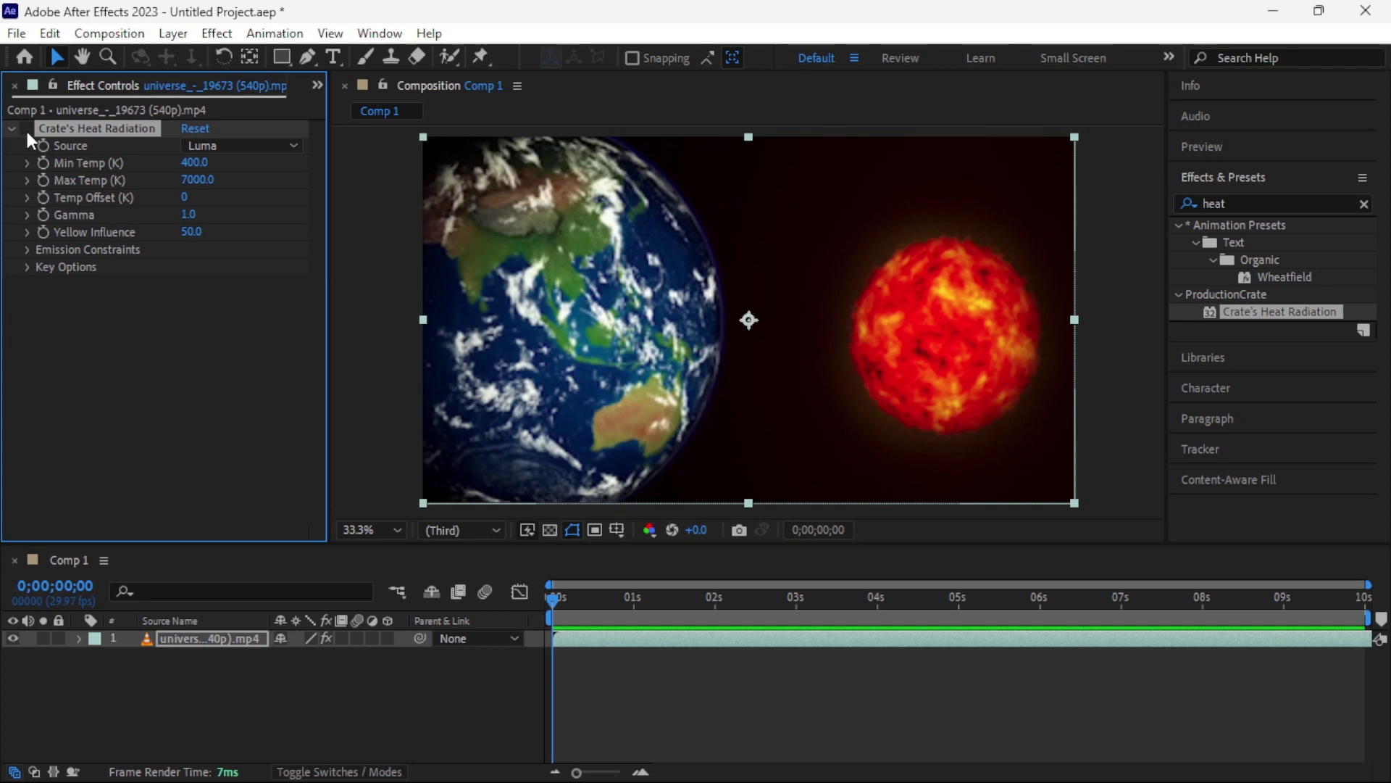
{"action": "left_click", "coordinate": [24, 128]}
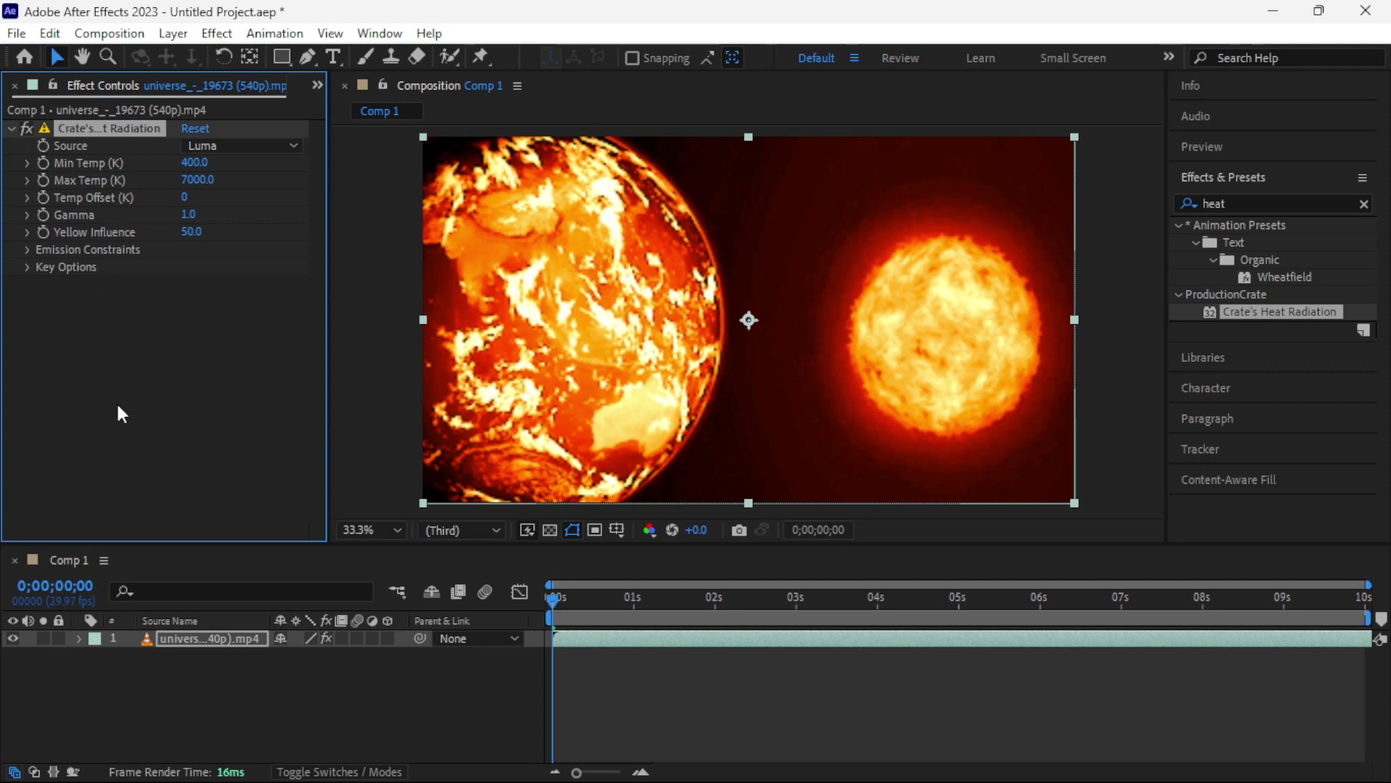
{"action": "left_click", "coordinate": [225, 147]}
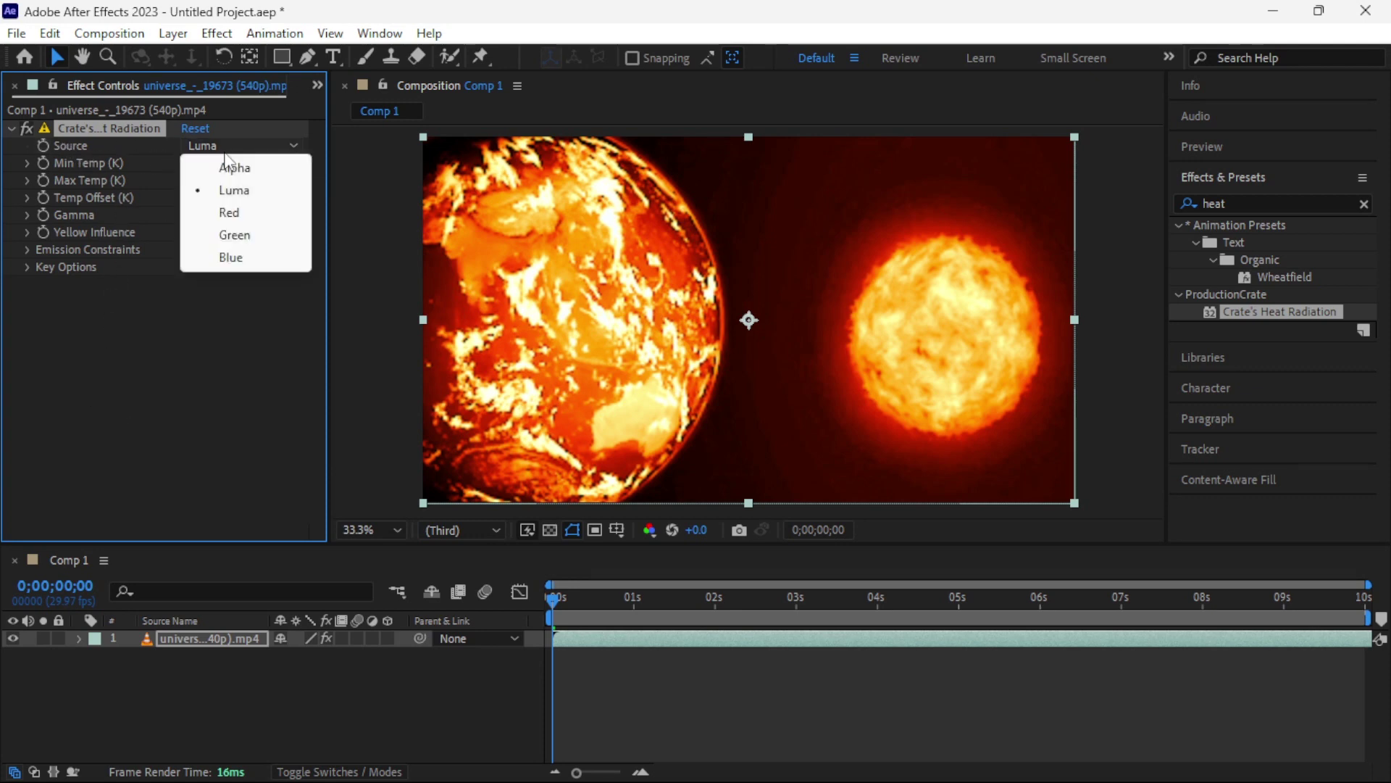
{"action": "left_click", "coordinate": [254, 214]}
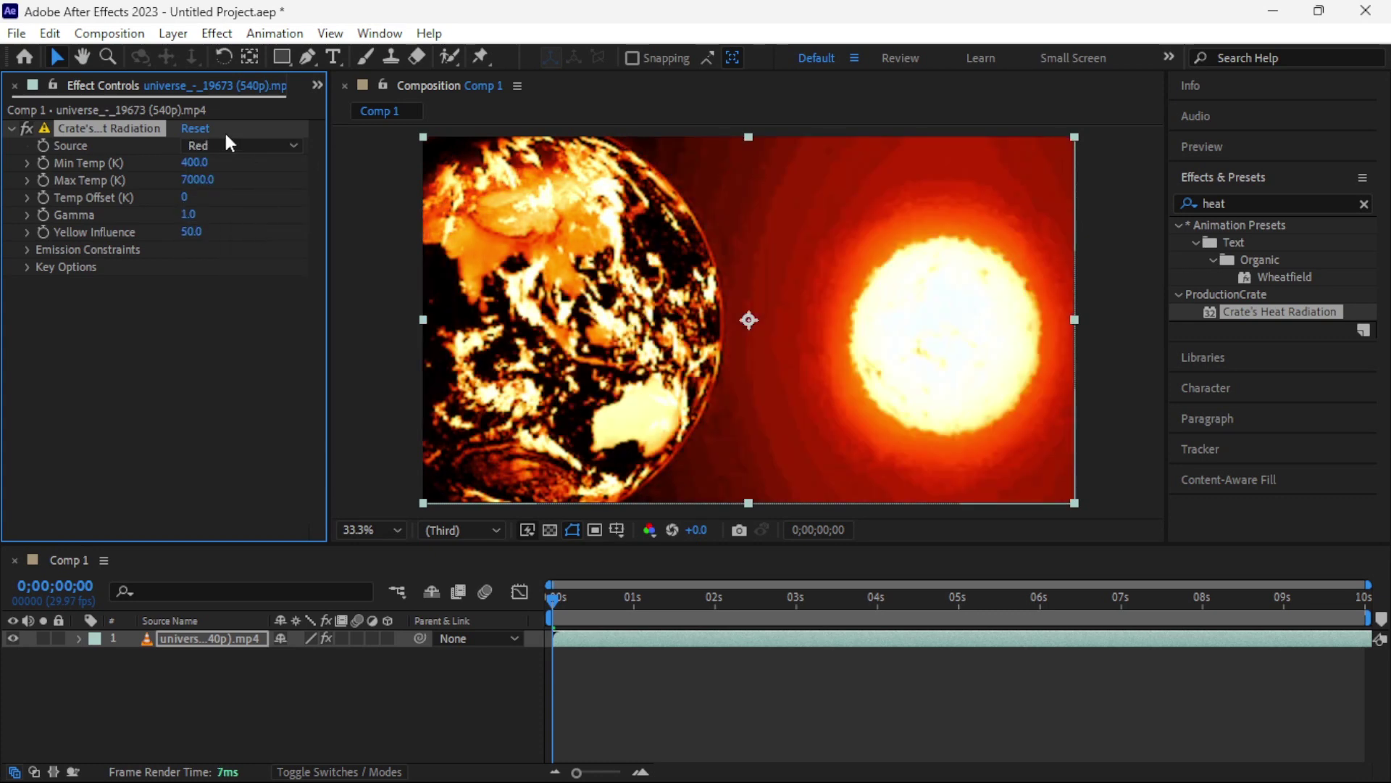
{"action": "left_click", "coordinate": [225, 142]}
{"action": "left_click", "coordinate": [226, 232]}
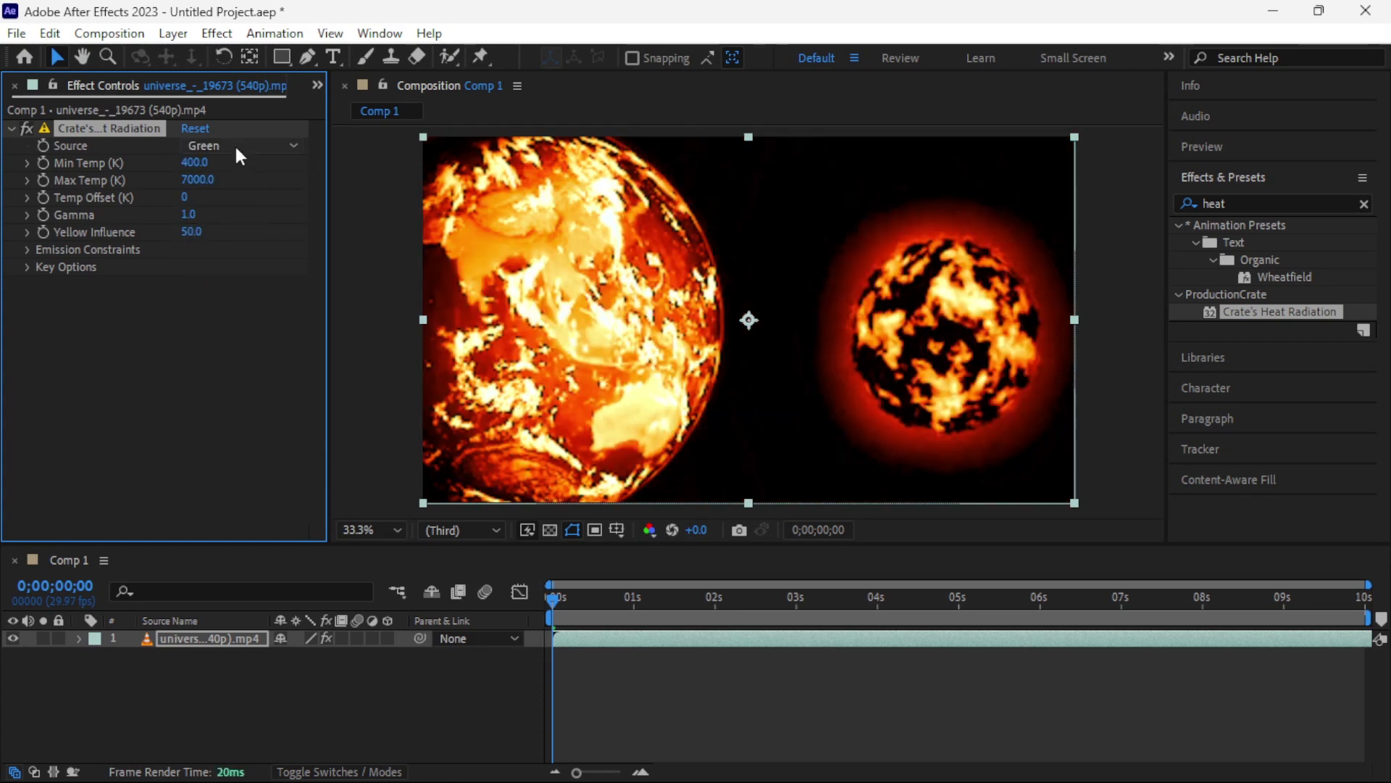
{"action": "left_click", "coordinate": [226, 145]}
{"action": "left_click", "coordinate": [229, 190]}
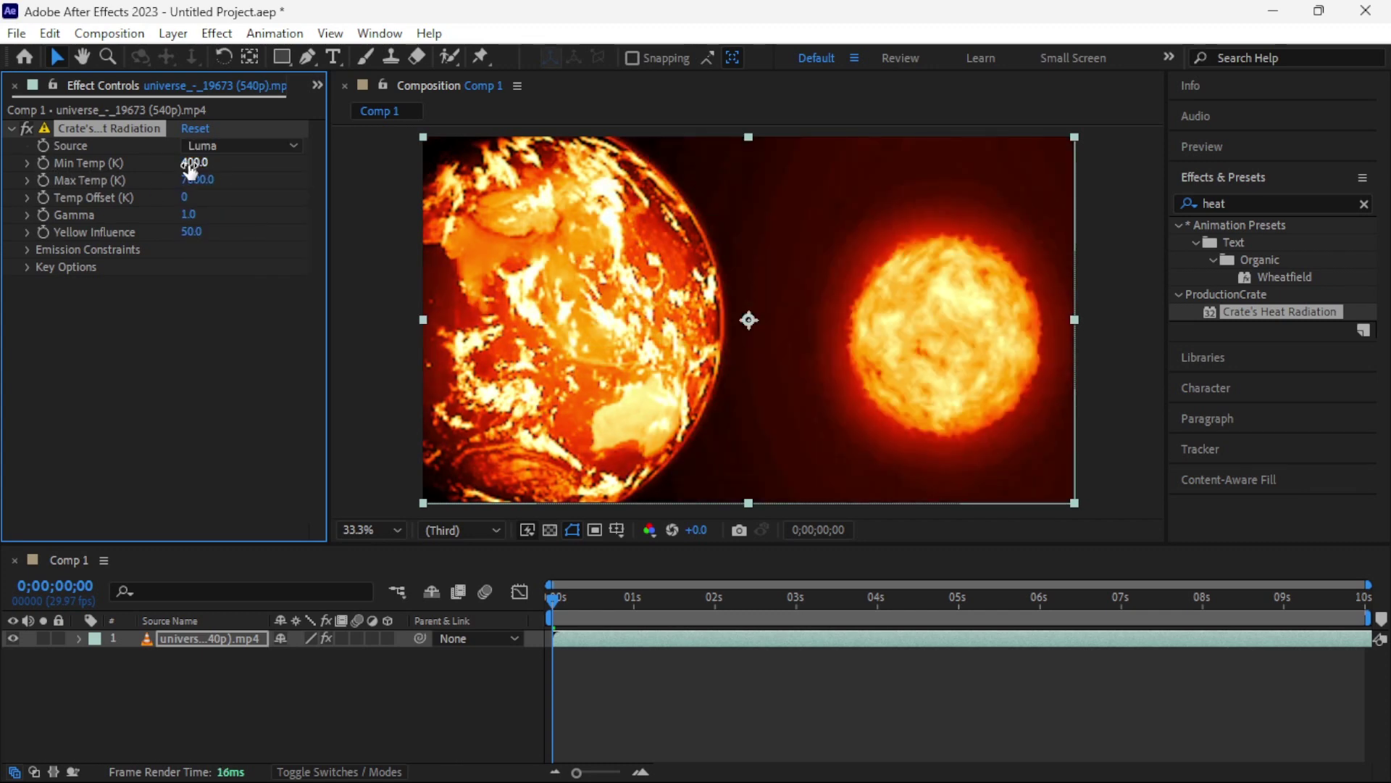
Set Heat Radiation's Min Temp to 300 K and test a lower Max Temp of 2000.
{"action": "left_click", "coordinate": [193, 162]}
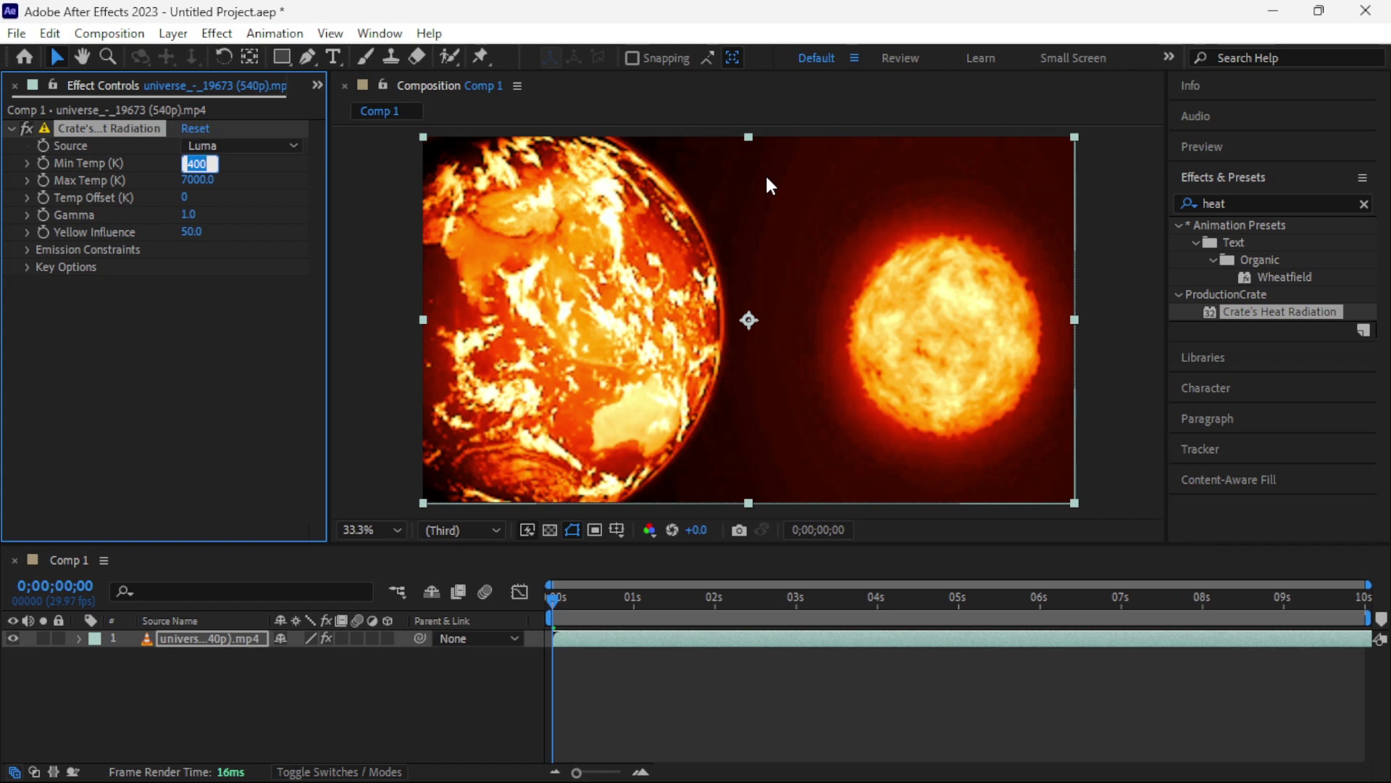
{"action": "type", "text": "300"}
{"action": "key", "text": "Return"}
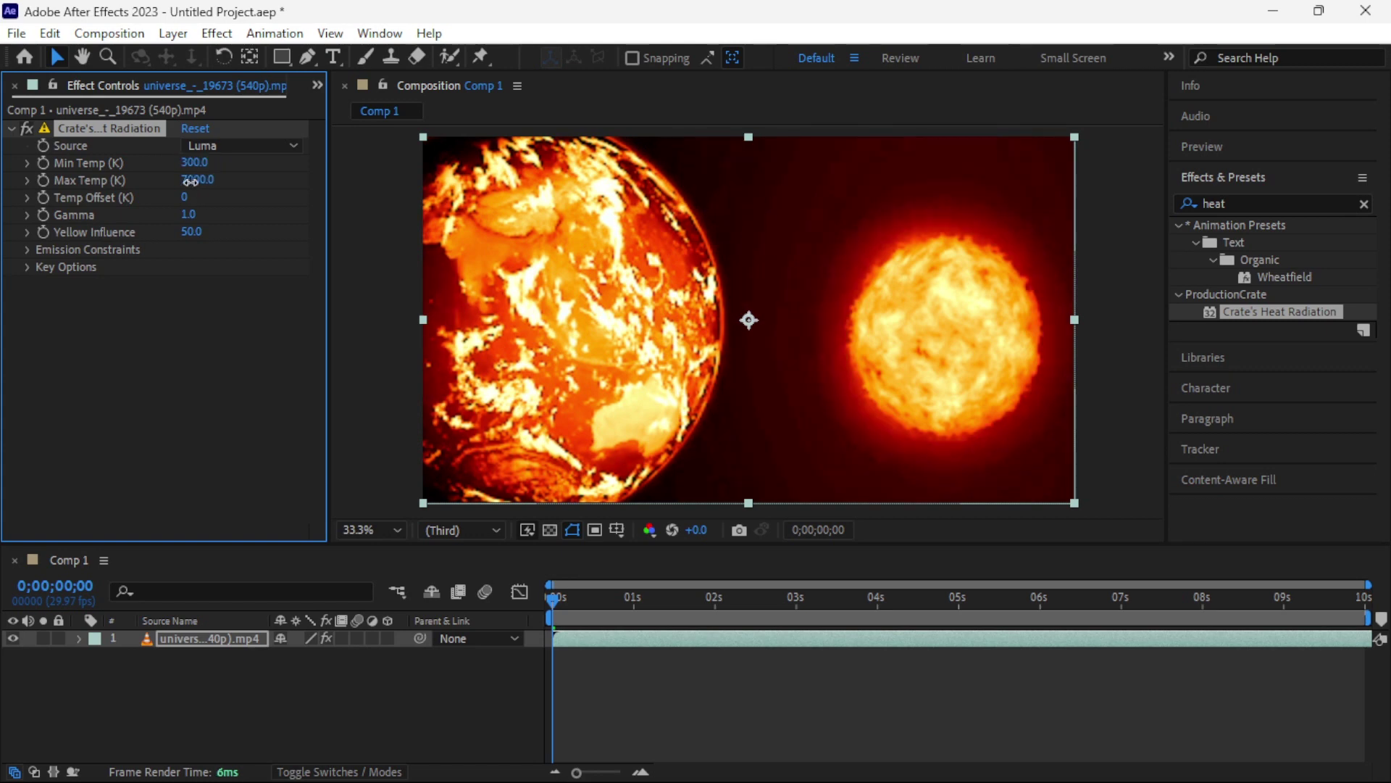
{"action": "mouse_move", "coordinate": [181, 182]}
{"action": "left_mouse_down"}
{"action": "mouse_move", "coordinate": [143, 186]}
{"action": "mouse_move", "coordinate": [281, 182]}
{"action": "mouse_move", "coordinate": [211, 187]}
{"action": "left_mouse_up"}
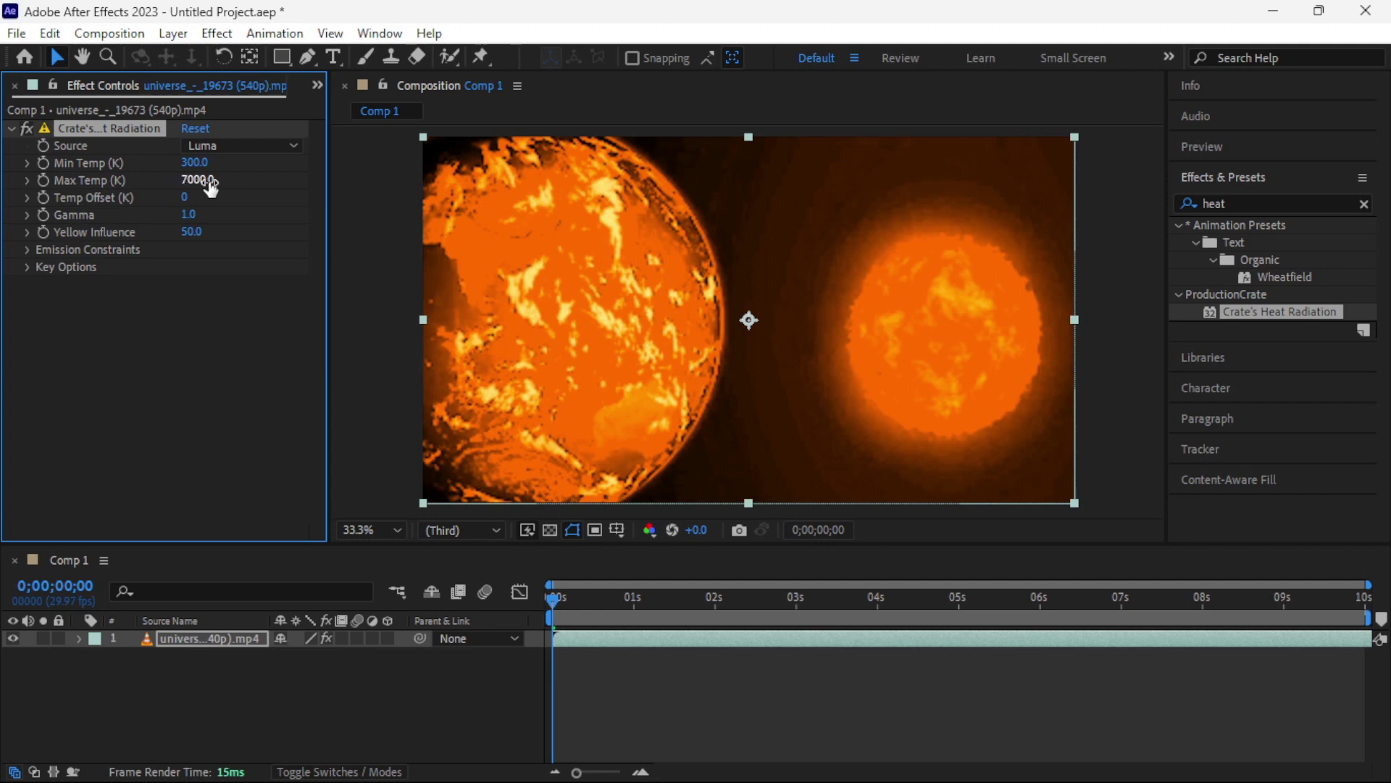
{"action": "left_click", "coordinate": [279, 380]}
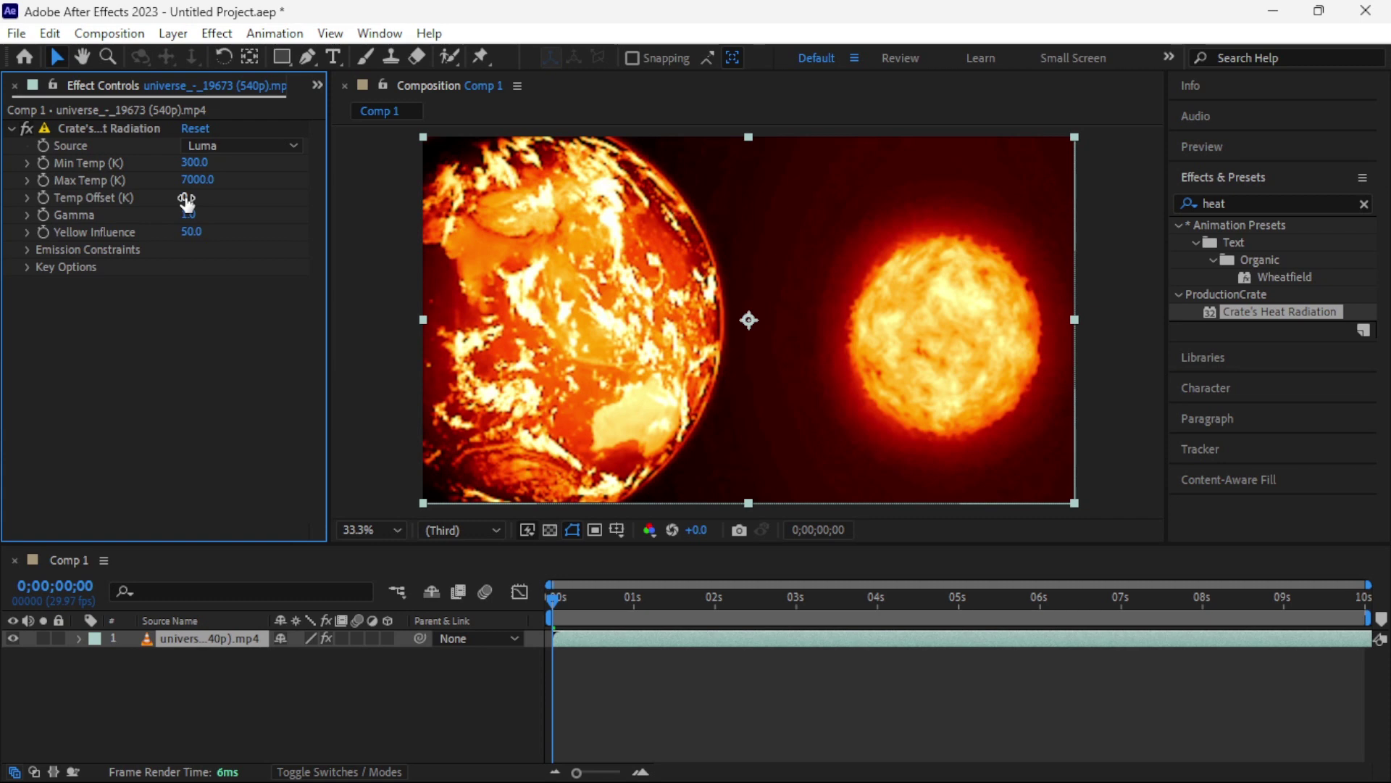
Test Temp Offset up to 4700 and back, reset it to 0, and raise Gamma above 1.
{"action": "left_click_drag", "start_coordinate": [188, 203], "coordinate": [234, 198]}
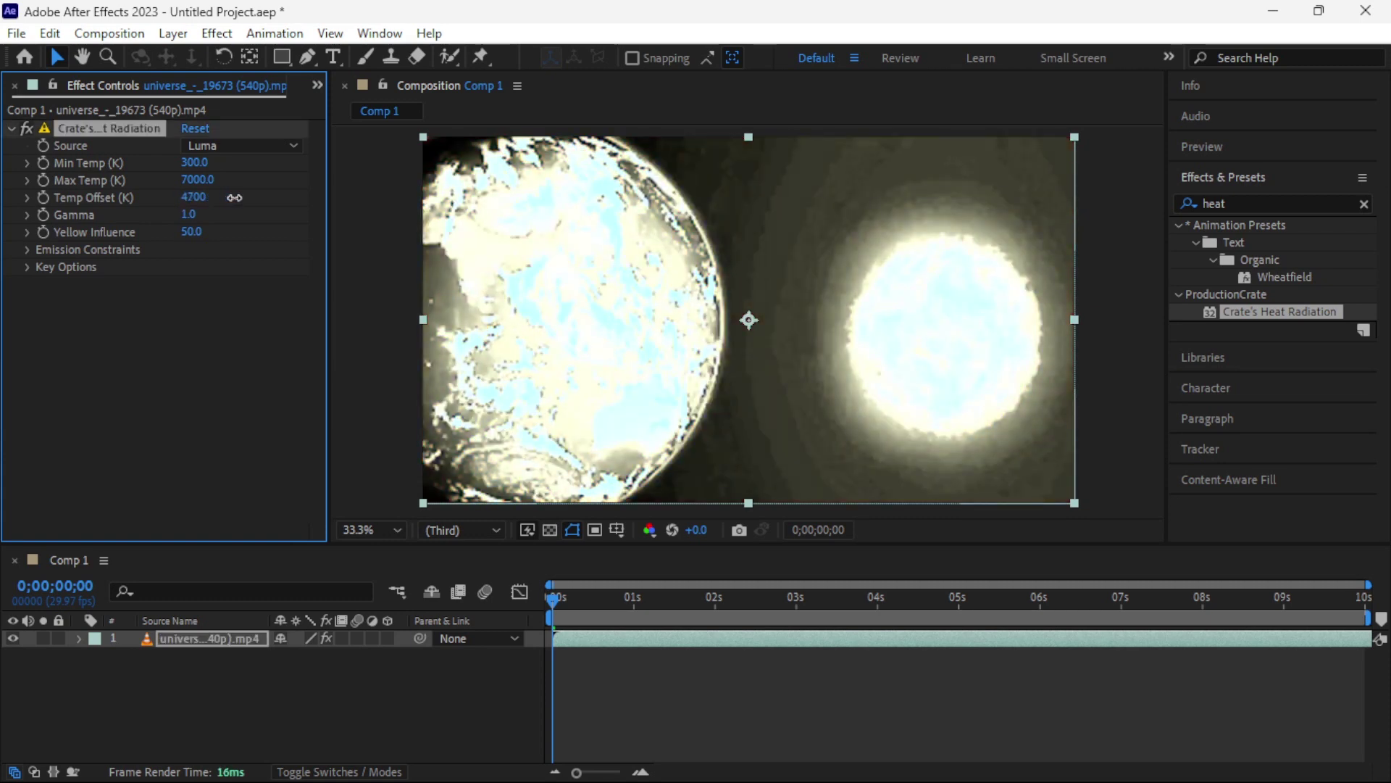
{"action": "left_click_drag", "start_coordinate": [234, 198], "coordinate": [178, 199]}
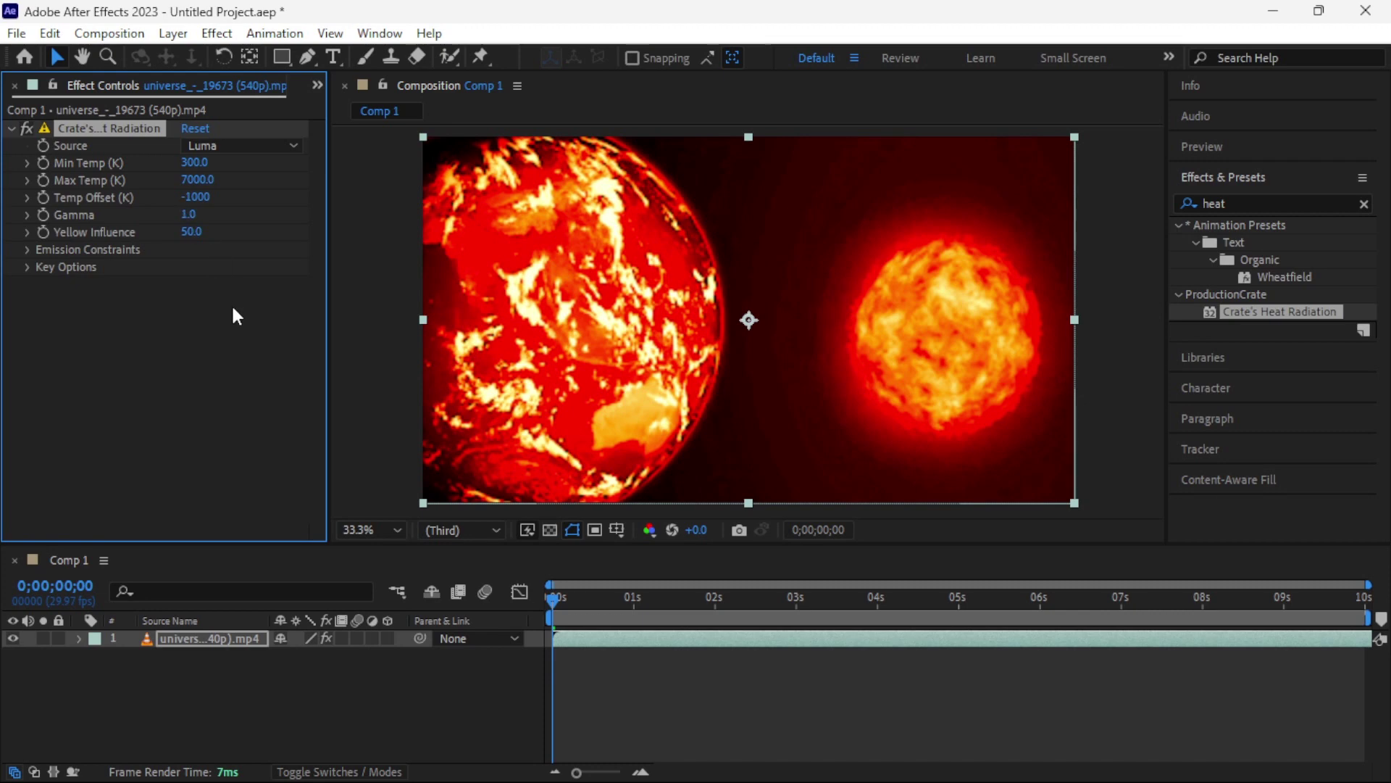
{"action": "key", "text": "ctrl+z"}
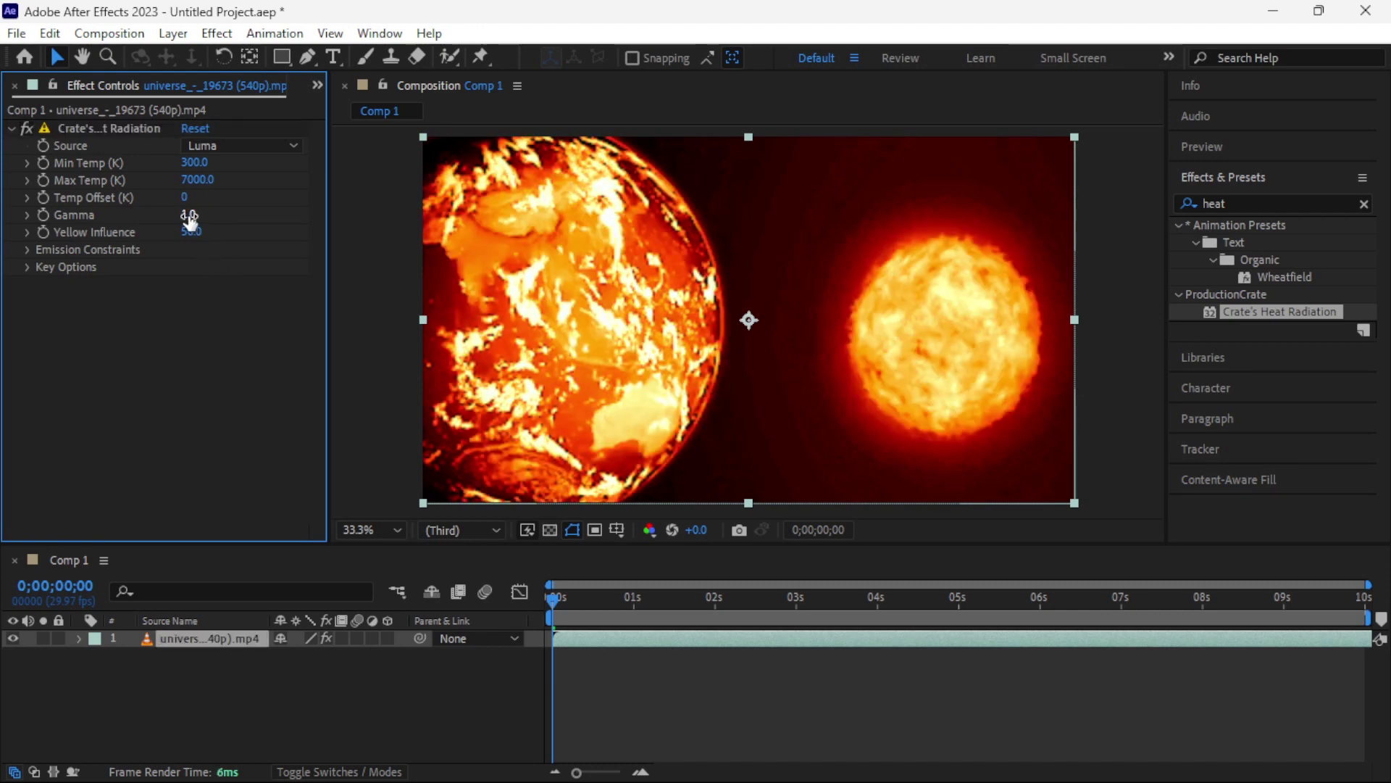
{"action": "mouse_move", "coordinate": [190, 215]}
{"action": "left_mouse_down"}
{"action": "mouse_move", "coordinate": [271, 210]}
{"action": "mouse_move", "coordinate": [223, 208]}
{"action": "left_mouse_up"}
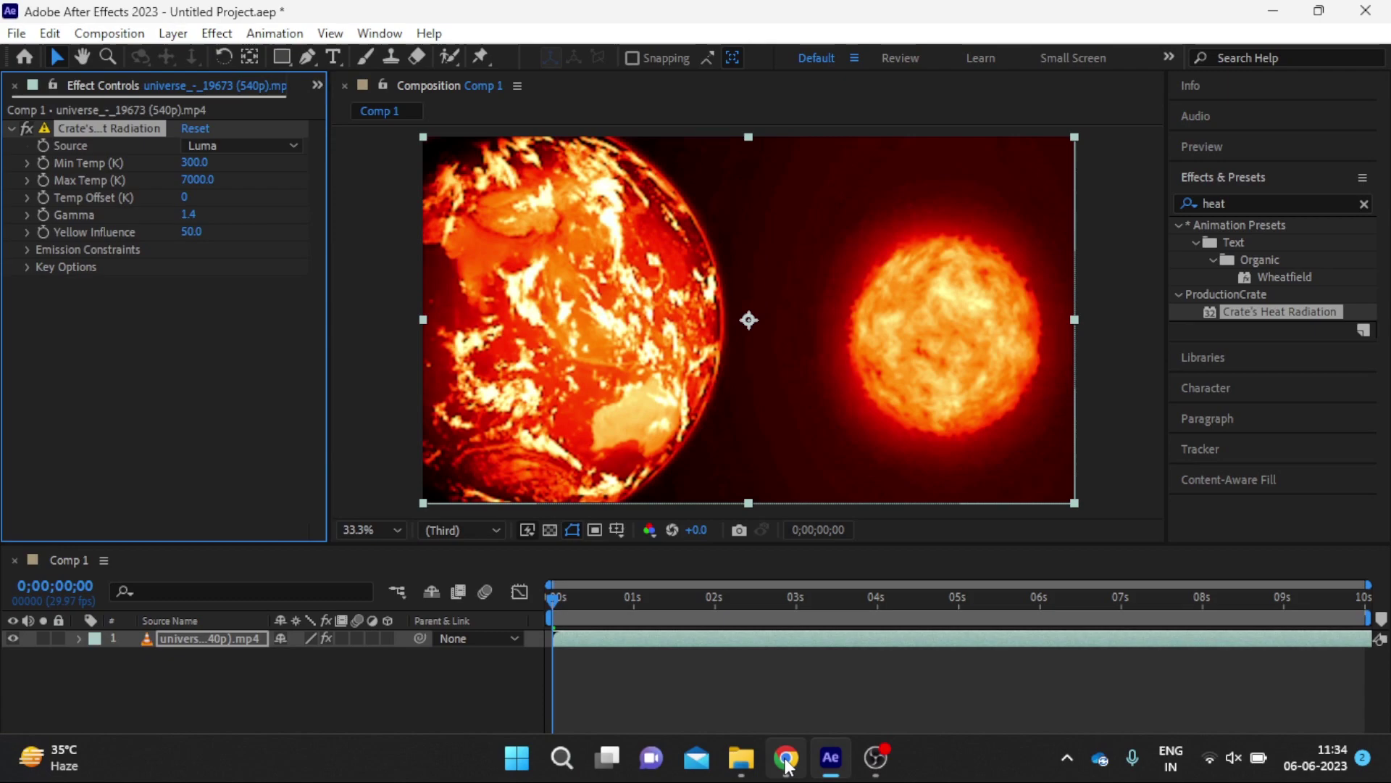
In Chrome, read the plugin's parameter notes from Max Temperature through Gamma to Yellow Influence.
{"action": "left_click", "coordinate": [786, 774]}
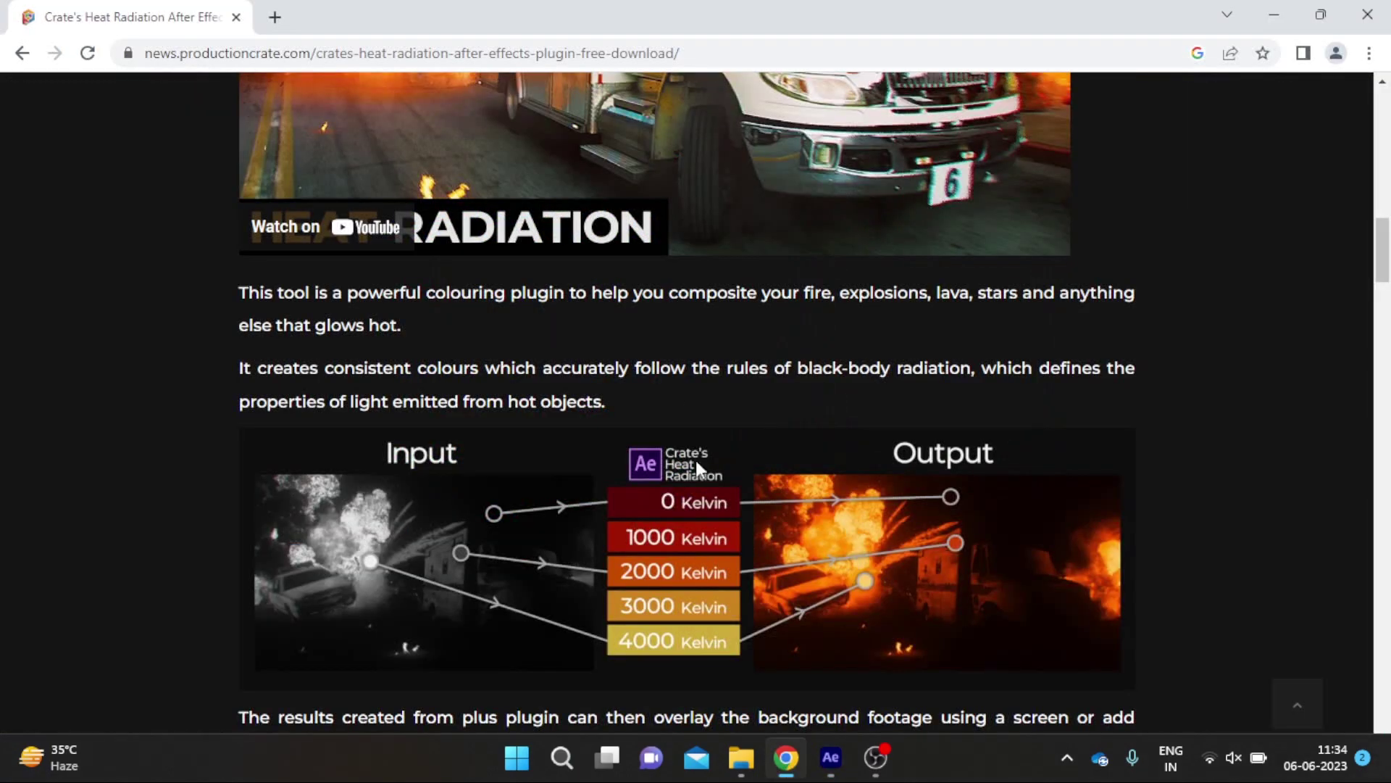
{"action": "scroll", "coordinate": [569, 329], "scroll_direction": "up", "scroll_amount": 5}
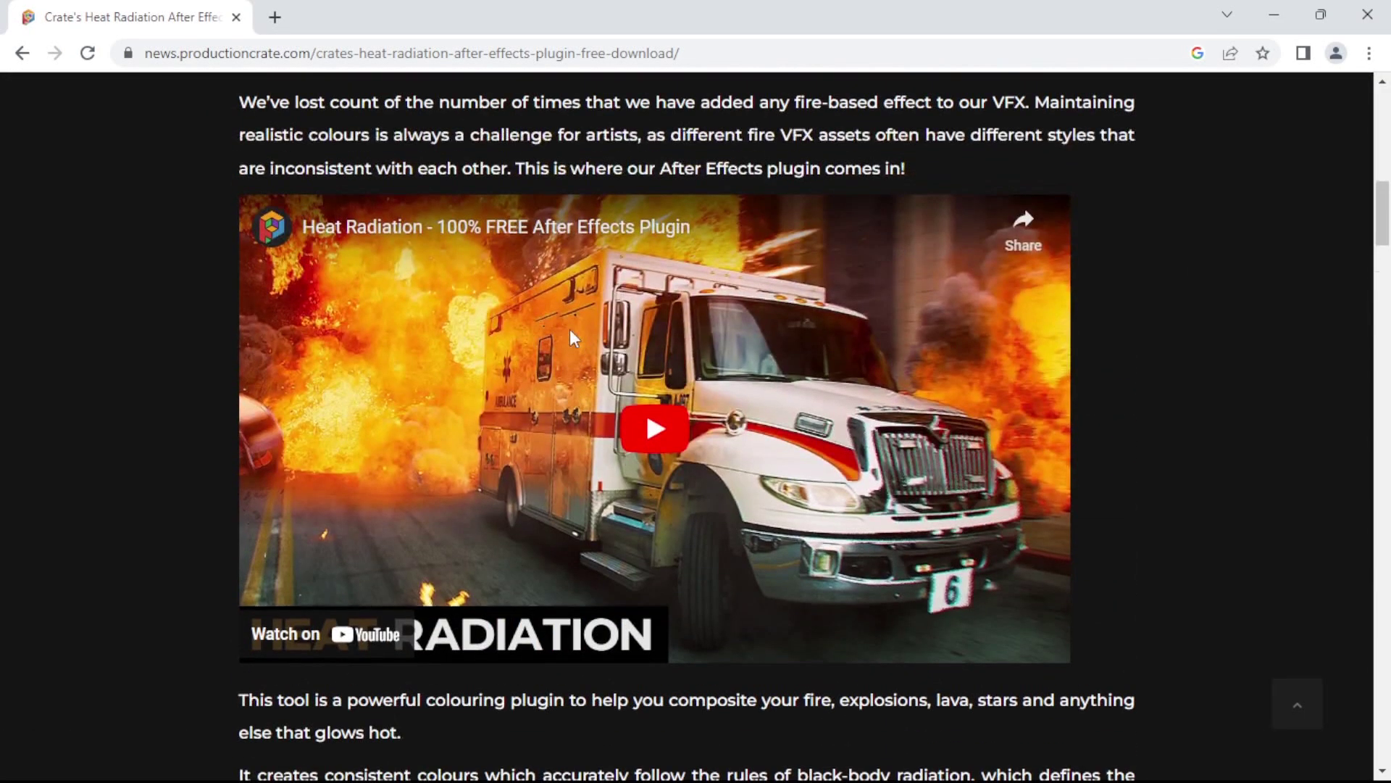
{"action": "scroll", "coordinate": [570, 329], "scroll_direction": "down", "scroll_amount": 7}
{"action": "scroll", "coordinate": [570, 331], "scroll_direction": "down", "scroll_amount": 7}
{"action": "scroll", "coordinate": [570, 331], "scroll_direction": "down", "scroll_amount": 8}
{"action": "scroll", "coordinate": [569, 332], "scroll_direction": "down", "scroll_amount": 9}
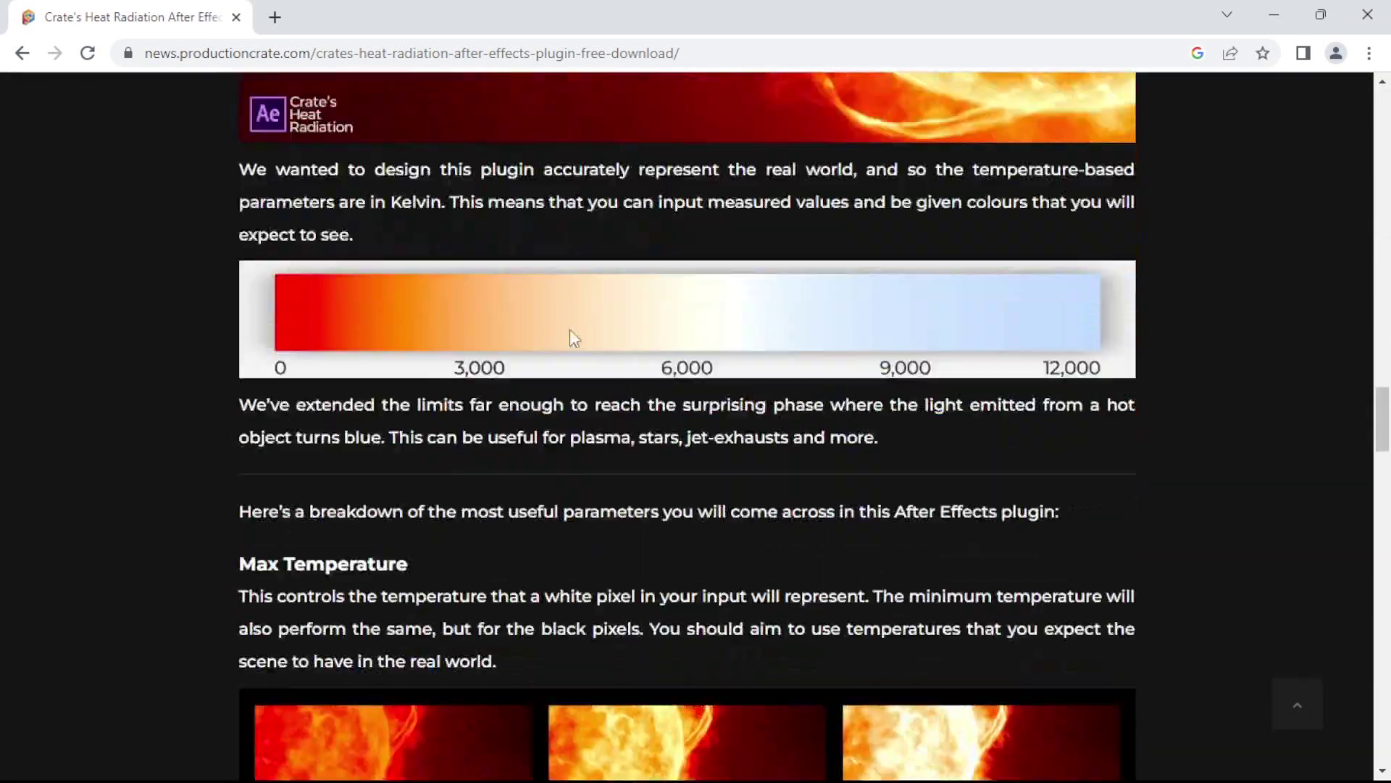
{"action": "scroll", "coordinate": [572, 331], "scroll_direction": "down", "scroll_amount": 3}
{"action": "scroll", "coordinate": [571, 331], "scroll_direction": "down", "scroll_amount": 5}
{"action": "scroll", "coordinate": [571, 331], "scroll_direction": "up", "scroll_amount": 3}
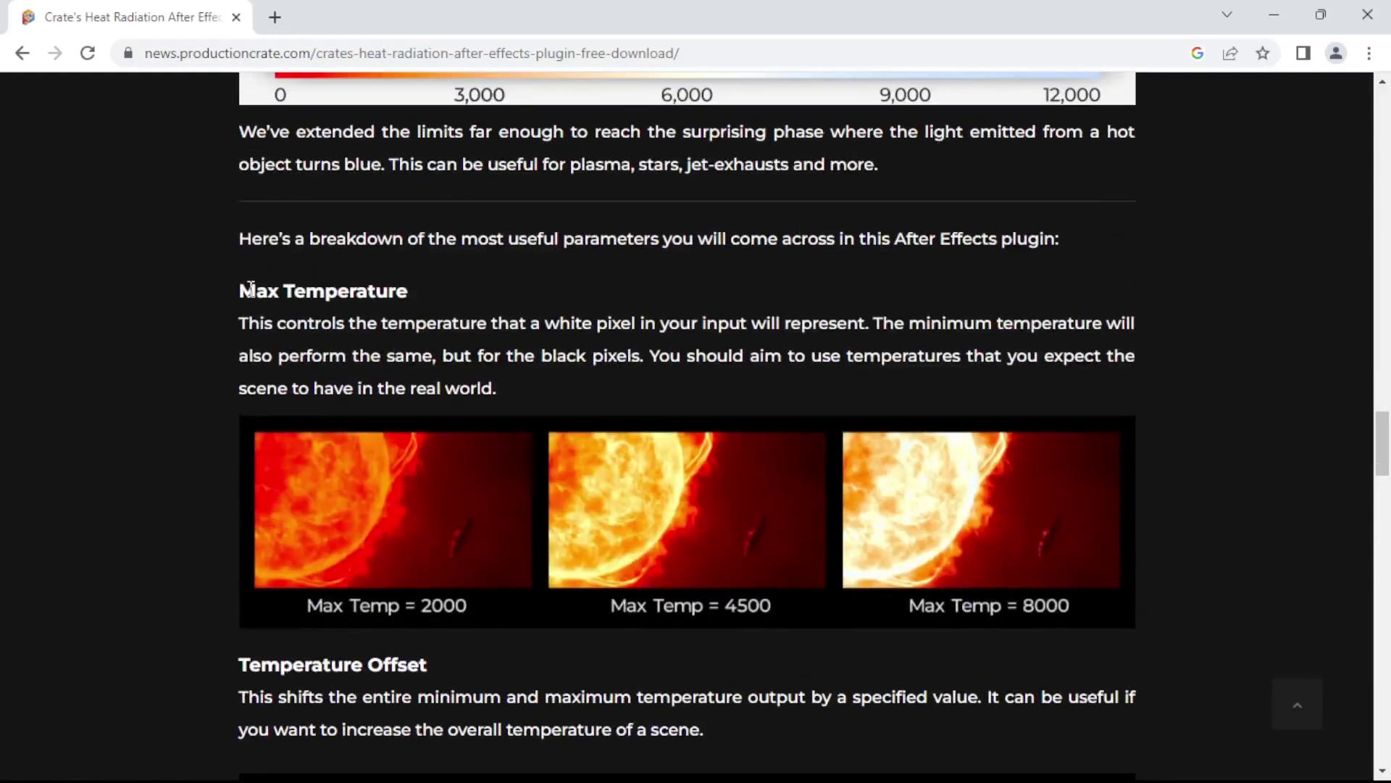
{"action": "left_click_drag", "start_coordinate": [240, 291], "coordinate": [386, 293]}
{"action": "scroll", "coordinate": [466, 360], "scroll_direction": "down", "scroll_amount": 4}
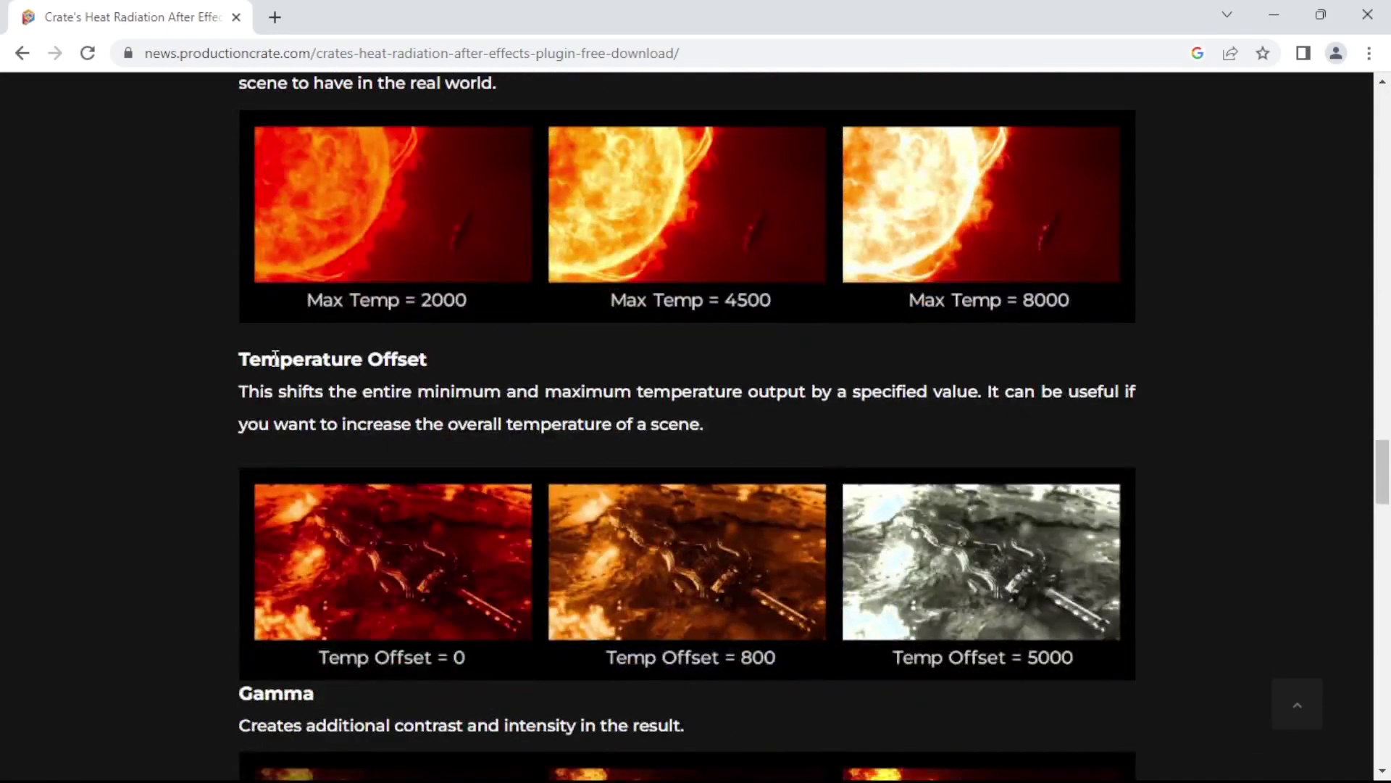
{"action": "left_click_drag", "start_coordinate": [276, 357], "coordinate": [408, 360]}
{"action": "scroll", "coordinate": [795, 363], "scroll_direction": "down", "scroll_amount": 3}
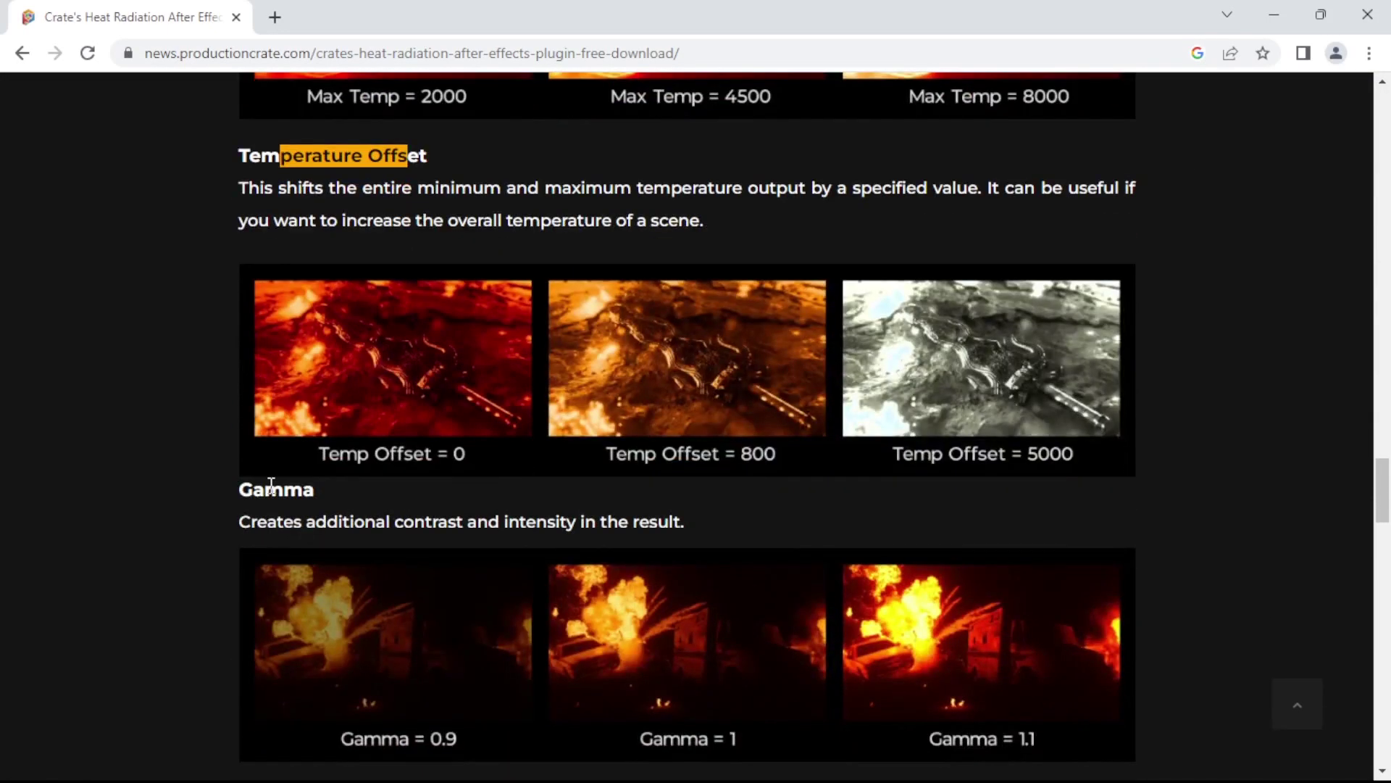
{"action": "left_click_drag", "start_coordinate": [254, 490], "coordinate": [363, 495]}
{"action": "scroll", "coordinate": [366, 311], "scroll_direction": "down", "scroll_amount": 4}
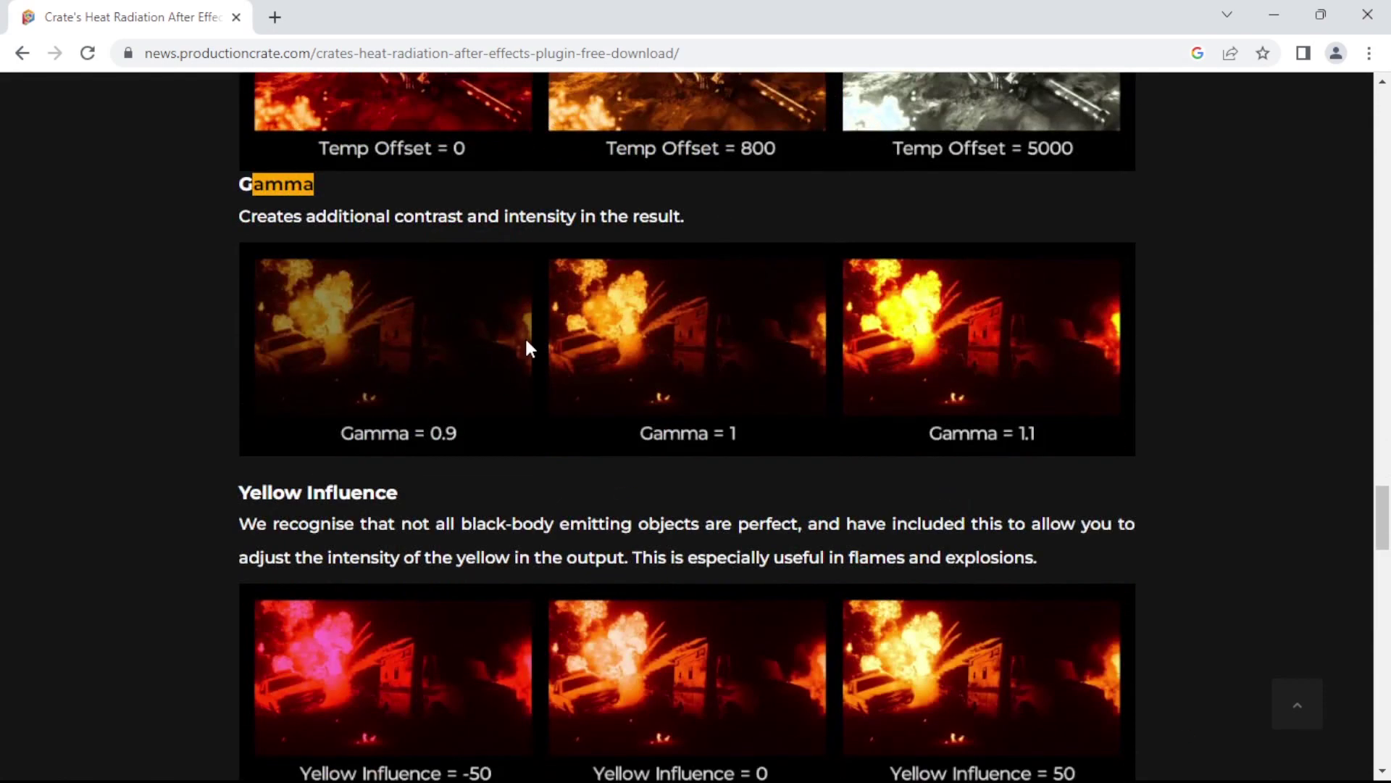
{"action": "left_click_drag", "start_coordinate": [273, 493], "coordinate": [427, 496]}
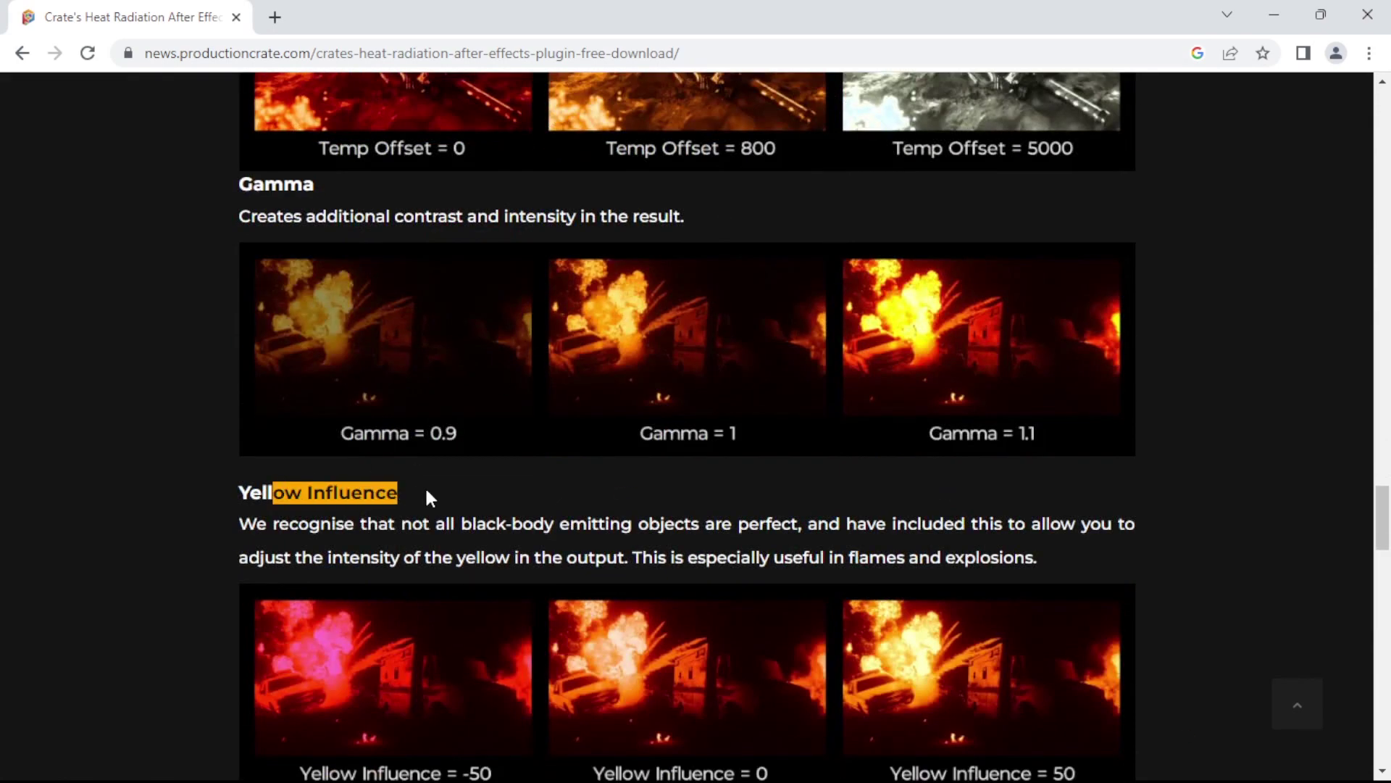
{"action": "scroll", "coordinate": [714, 470], "scroll_direction": "down", "scroll_amount": 3}
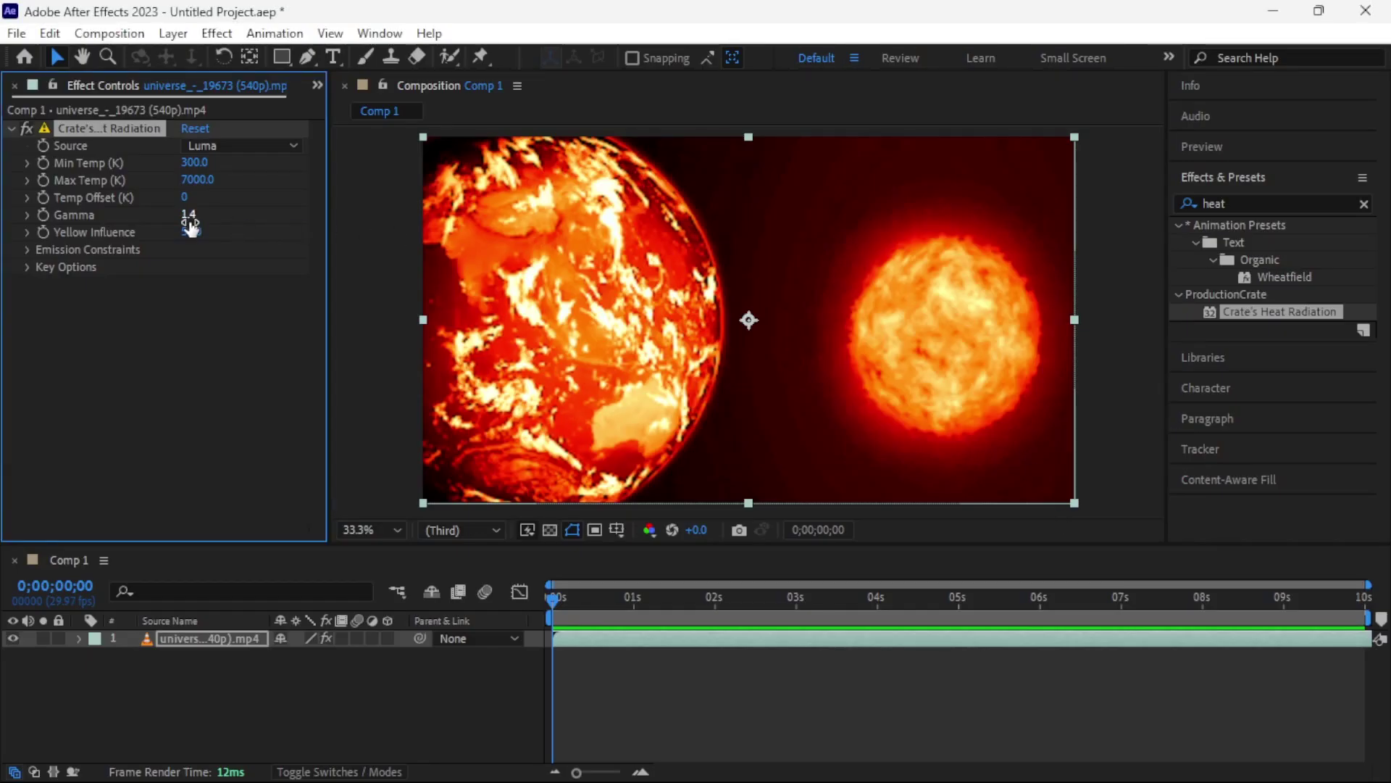
Lower Yellow Influence to 40 and play a preview of the glowing Earth and sun.
{"action": "left_click_drag", "start_coordinate": [190, 228], "coordinate": [268, 234]}
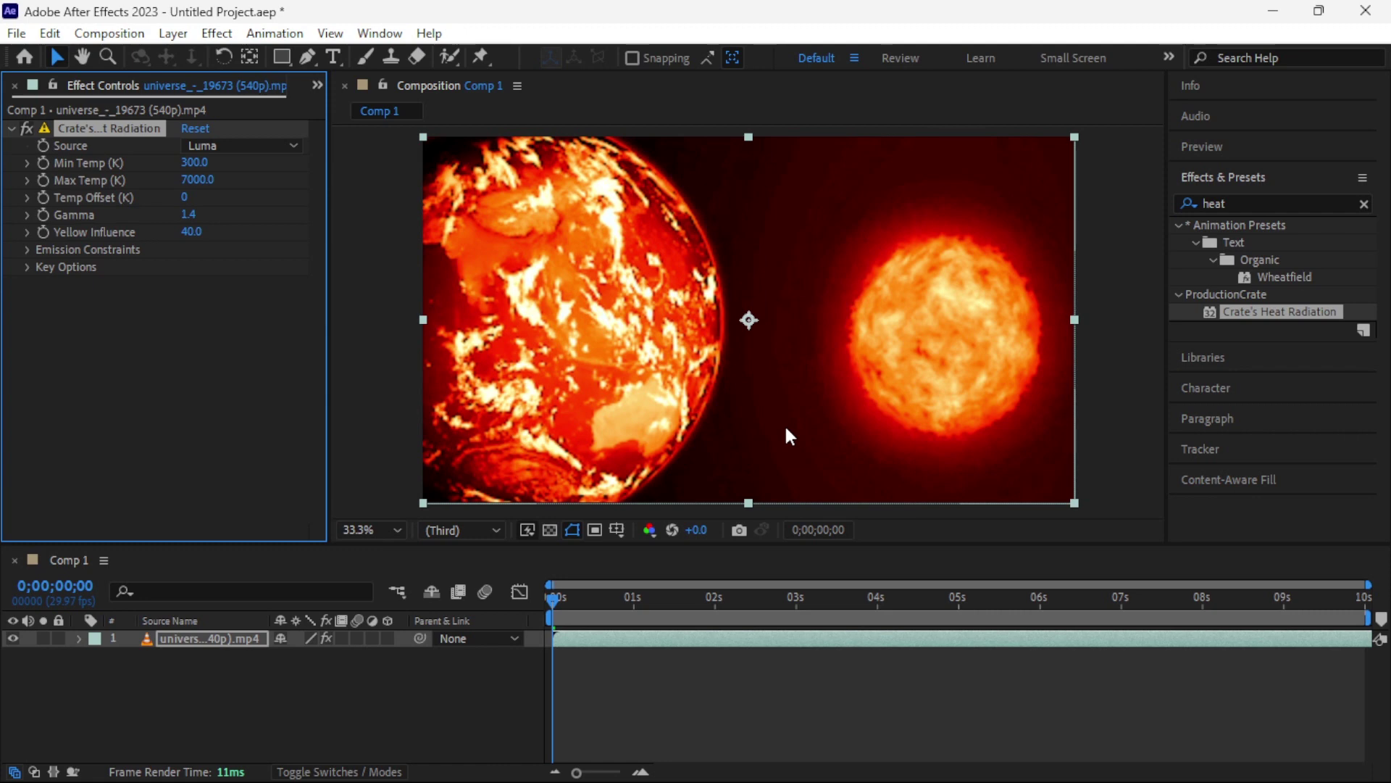
{"action": "key", "text": "space"}
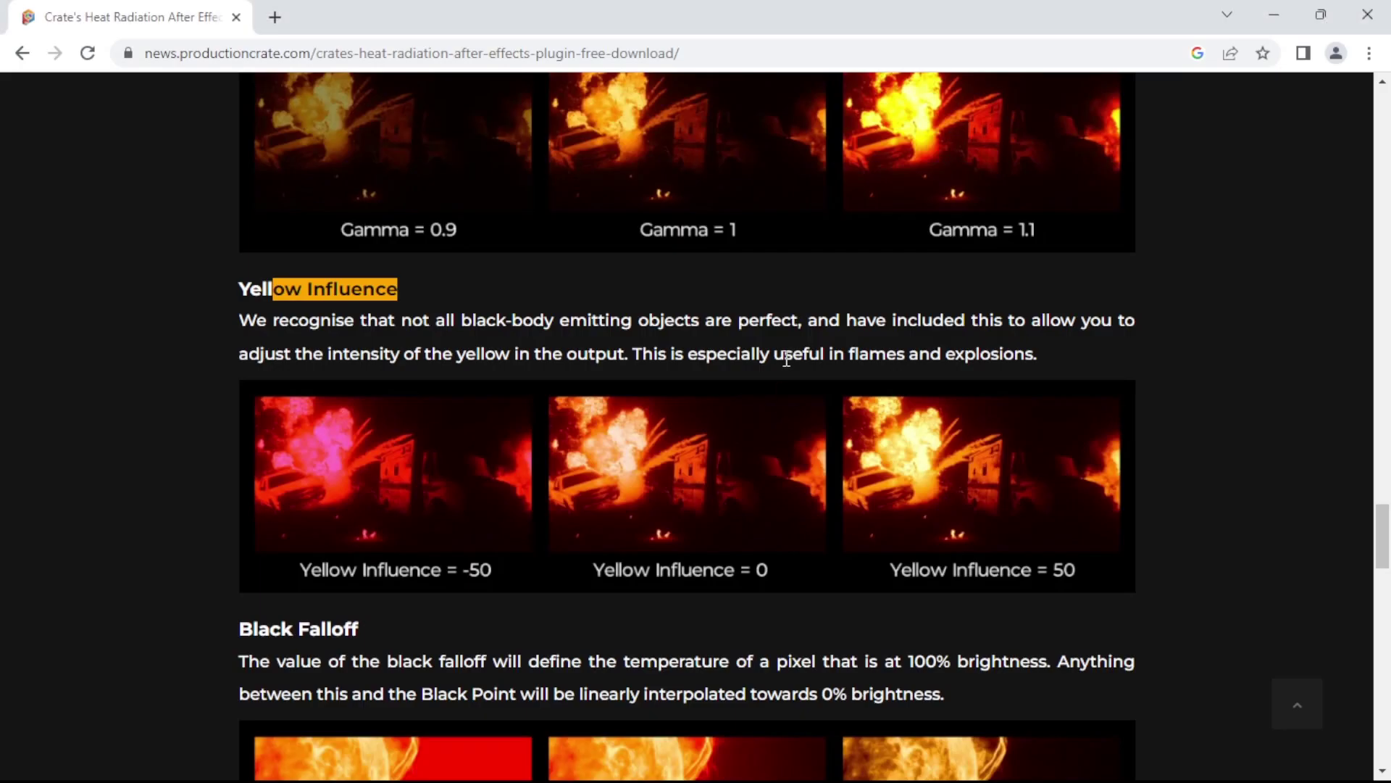
Scroll the plugin page again to review the Gamma and Yellow Influence example images.
{"action": "scroll", "coordinate": [787, 372], "scroll_direction": "down", "scroll_amount": 3}
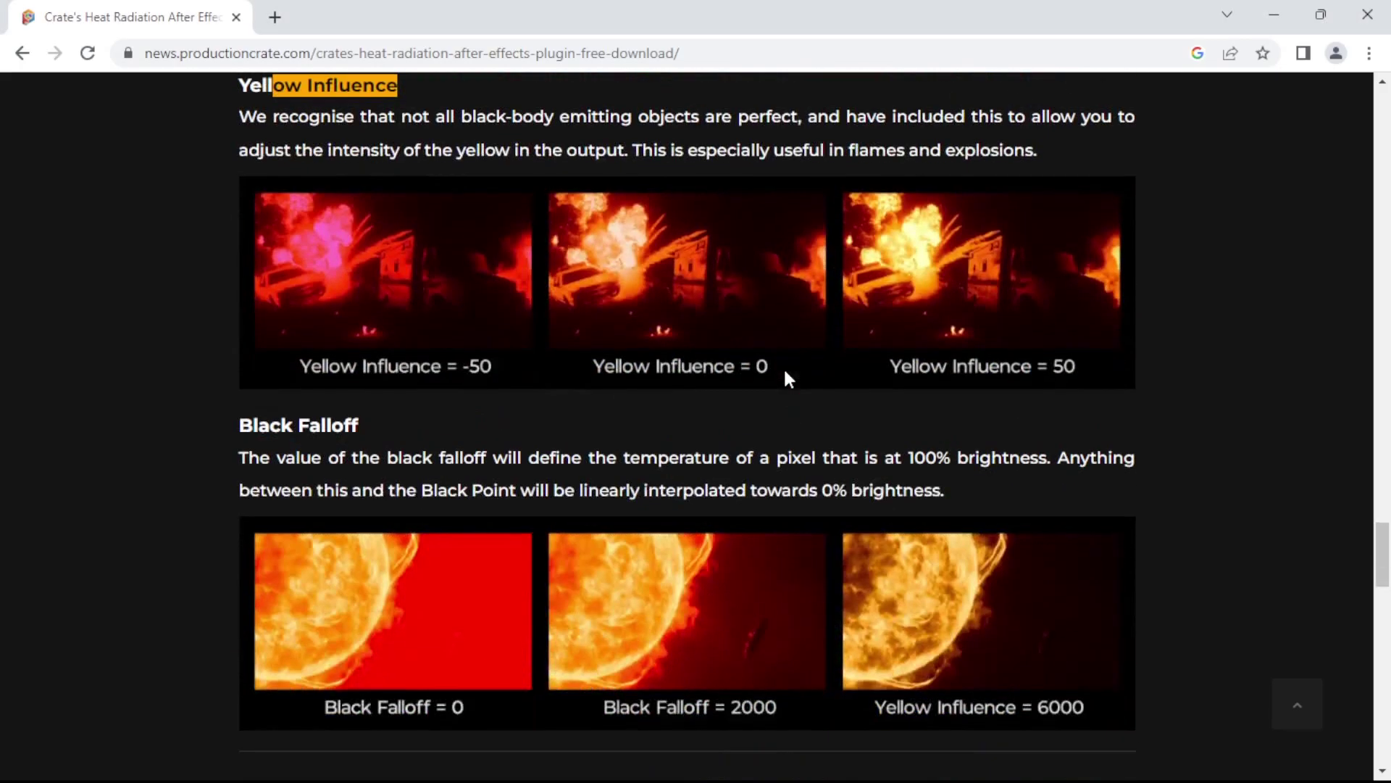
{"action": "scroll", "coordinate": [714, 422], "scroll_direction": "down", "scroll_amount": 6}
{"action": "scroll", "coordinate": [718, 426], "scroll_direction": "up", "scroll_amount": 10}
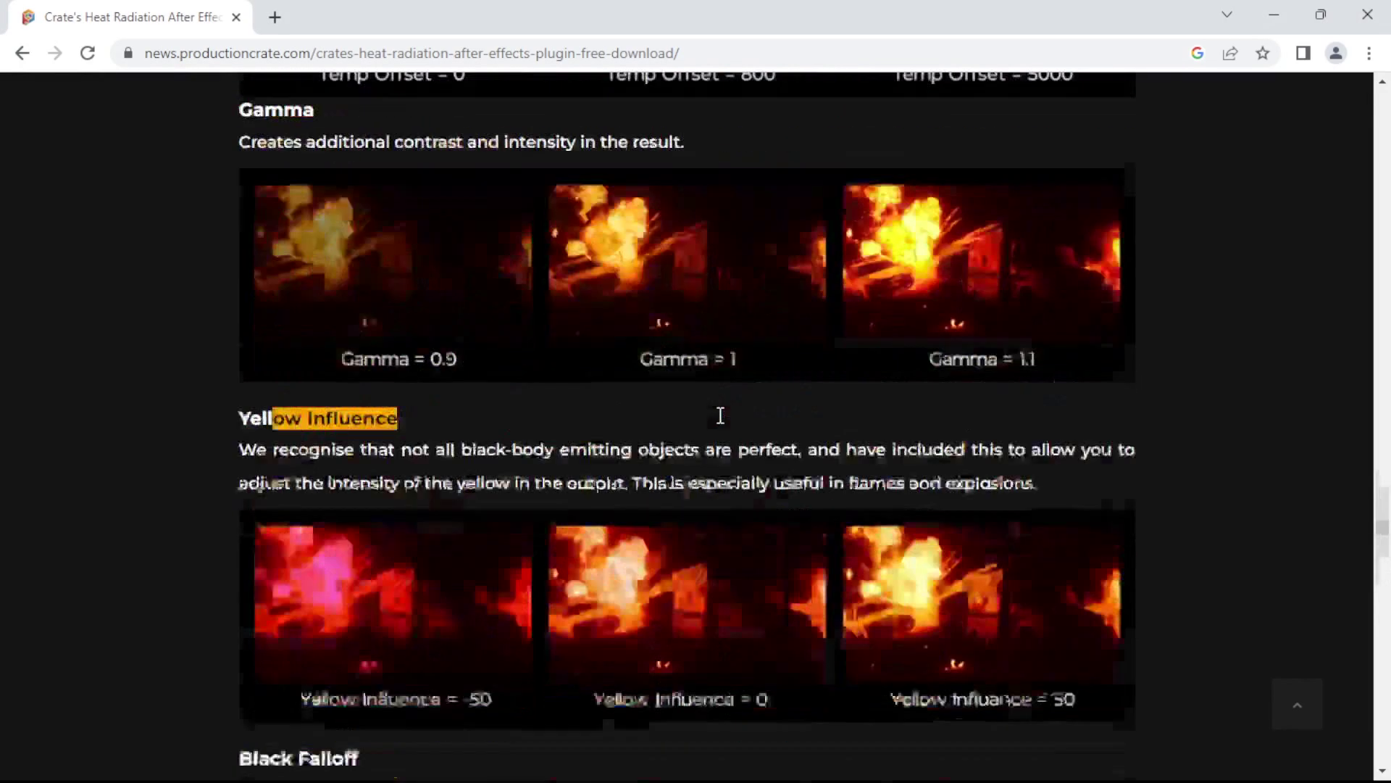
{"action": "scroll", "coordinate": [720, 417], "scroll_direction": "up", "scroll_amount": 15}
{"action": "scroll", "coordinate": [721, 416], "scroll_direction": "up", "scroll_amount": 3}
{"action": "scroll", "coordinate": [721, 415], "scroll_direction": "up", "scroll_amount": 6}
{"action": "scroll", "coordinate": [722, 417], "scroll_direction": "down", "scroll_amount": 9}
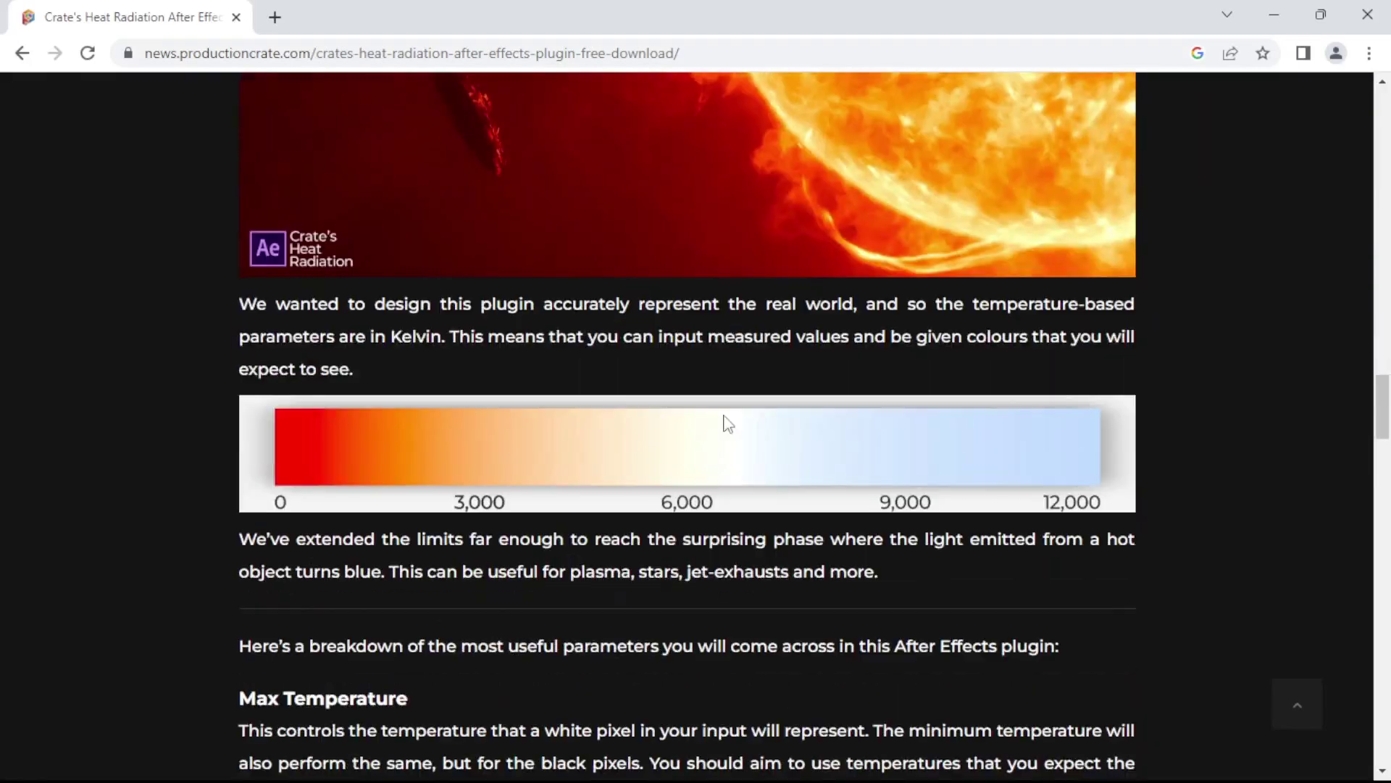
{"action": "scroll", "coordinate": [723, 413], "scroll_direction": "down", "scroll_amount": 3}
{"action": "scroll", "coordinate": [724, 417], "scroll_direction": "down", "scroll_amount": 4}
{"action": "scroll", "coordinate": [724, 417], "scroll_direction": "down", "scroll_amount": 4}
{"action": "scroll", "coordinate": [724, 417], "scroll_direction": "down", "scroll_amount": 4}
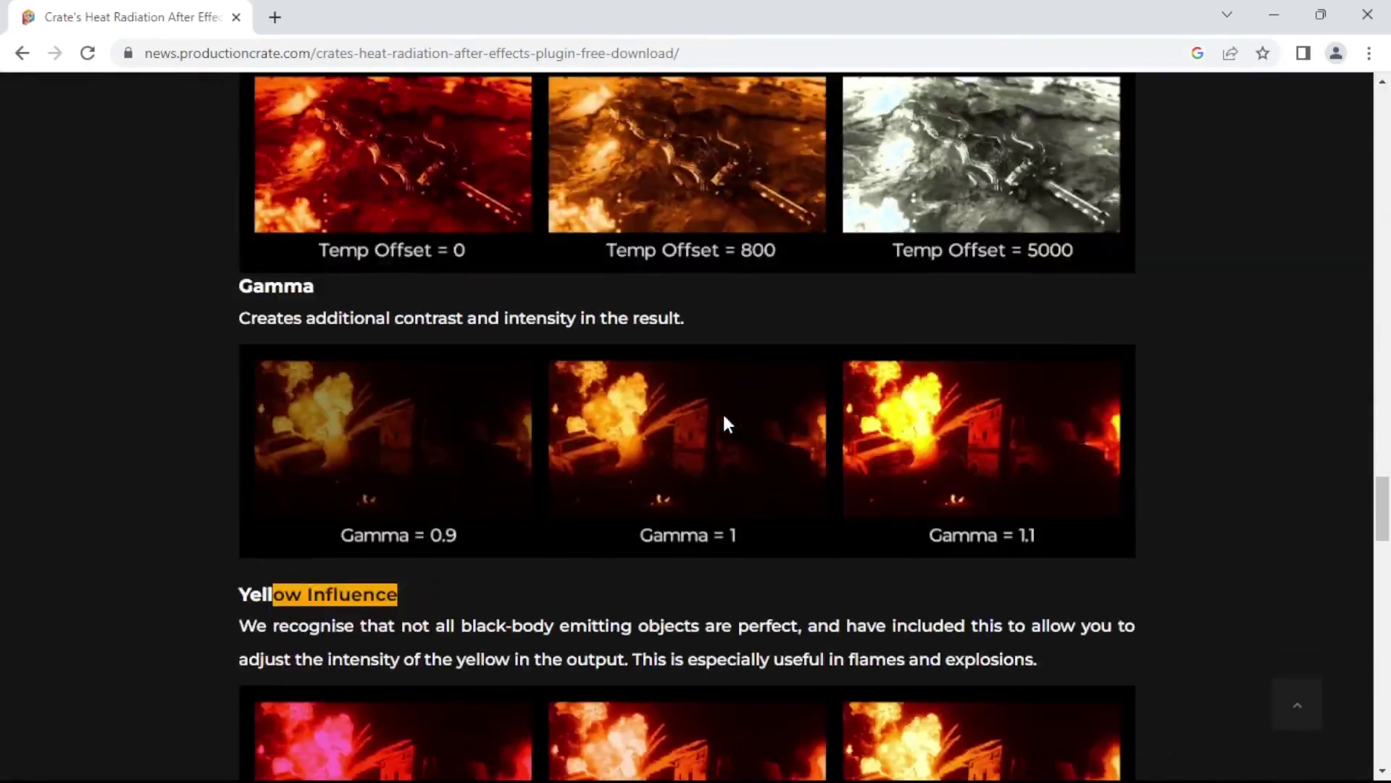